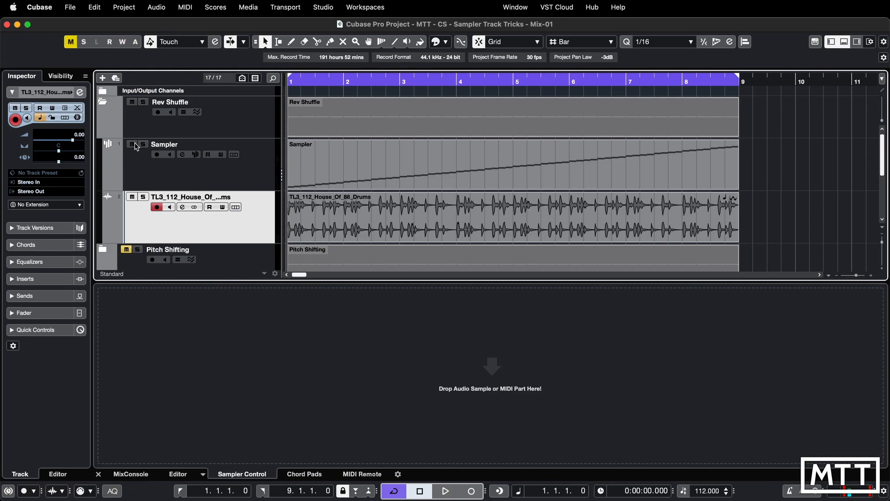
Audition the original drum loop from bar 1 with the Sampler track muted, and again with the Sampler track unmuted.
{"action": "key", "text": "space"}
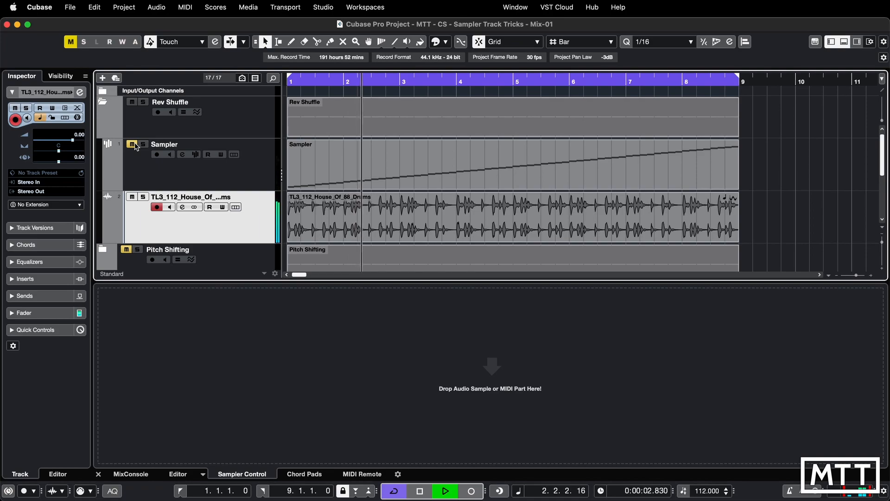
{"action": "key", "text": "space"}
{"action": "key", "text": "Home"}
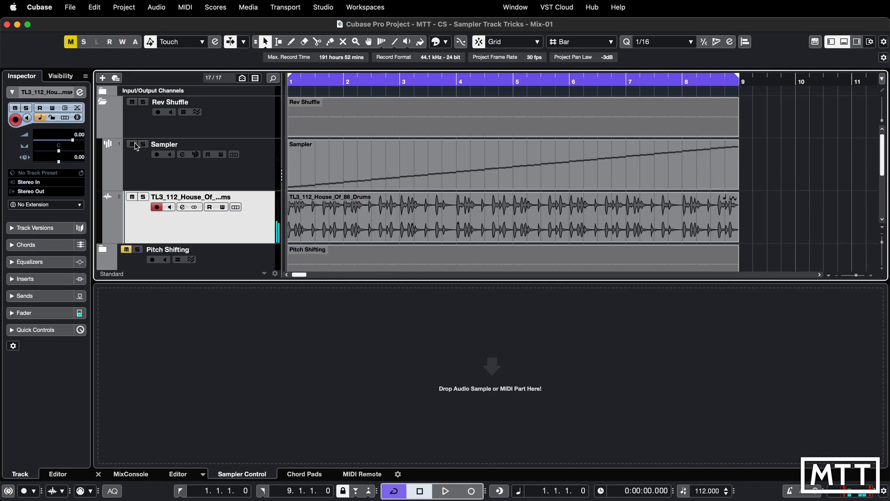
{"action": "key", "text": "space"}
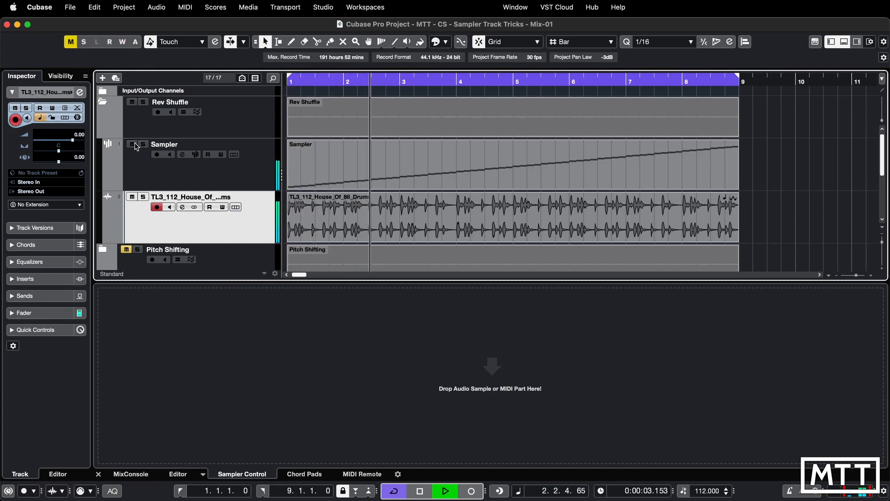
{"action": "key", "text": "space"}
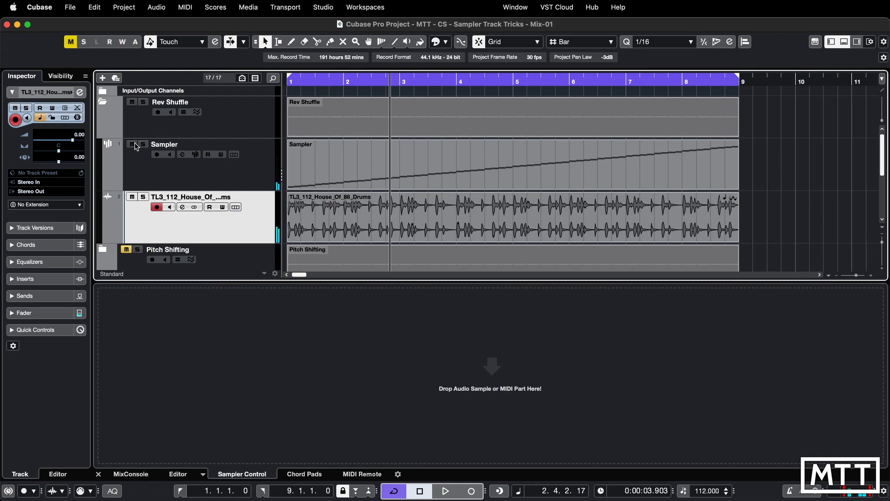
Mute the TL3_112_House_Of_88_Drums track and play the Sampler track alone from the project start.
{"action": "left_click", "coordinate": [132, 197]}
{"action": "key", "text": "comma"}
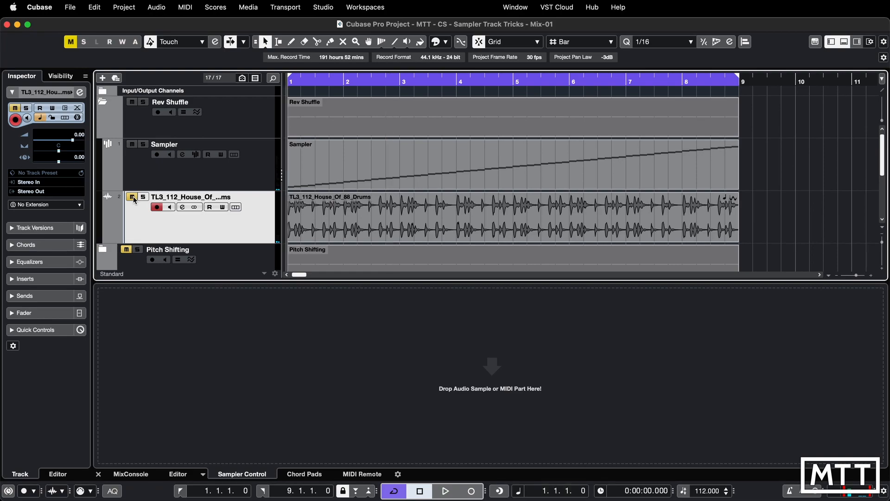
{"action": "key", "text": "space"}
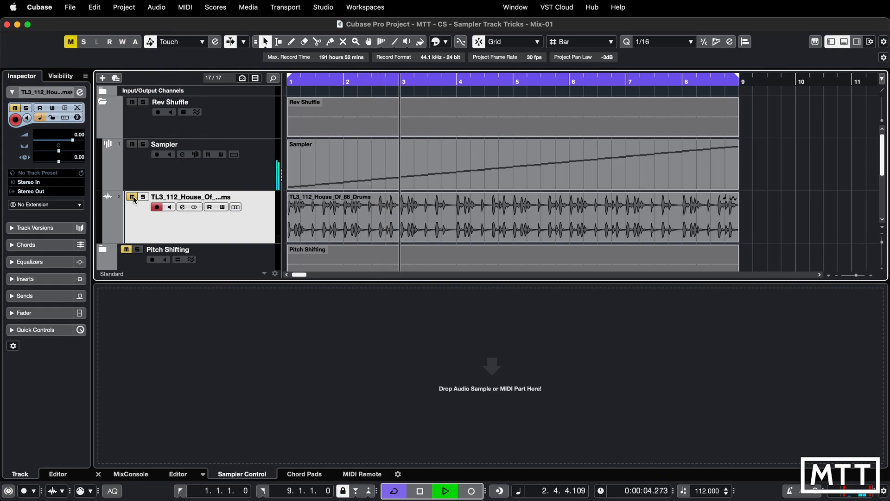
{"action": "key", "text": "space"}
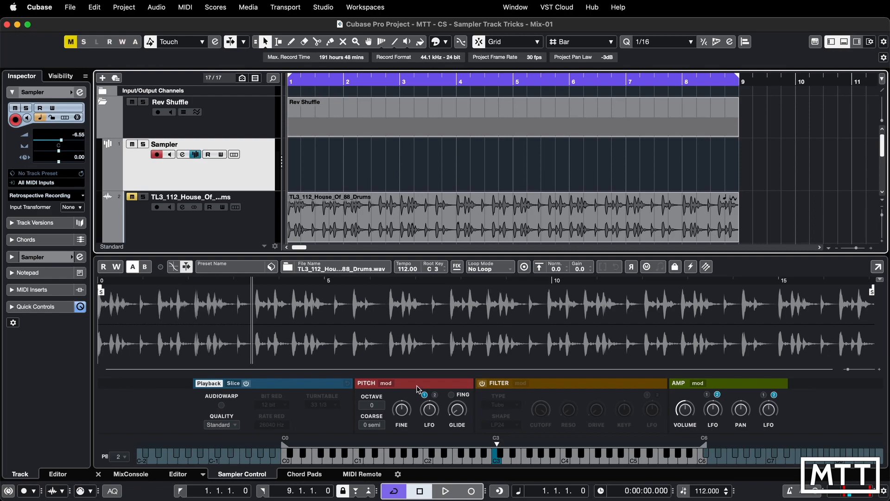
Turn on slicing for the drum sample, show the slice settings and review the slice modes, keeping Grid.
{"action": "left_click", "coordinate": [246, 383]}
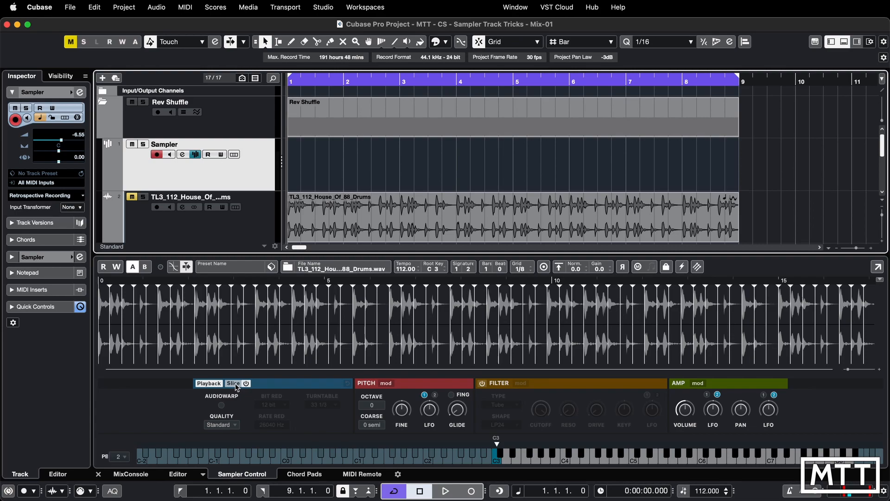
{"action": "left_click", "coordinate": [235, 384]}
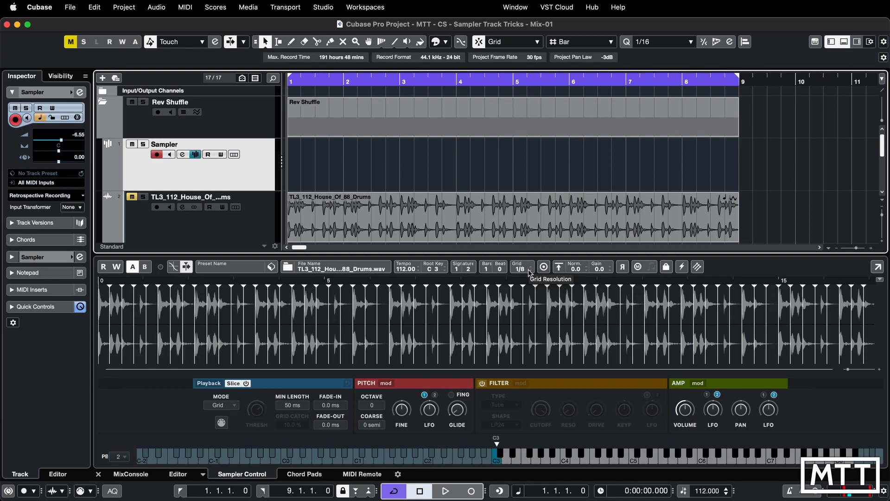
{"action": "left_click", "coordinate": [234, 406]}
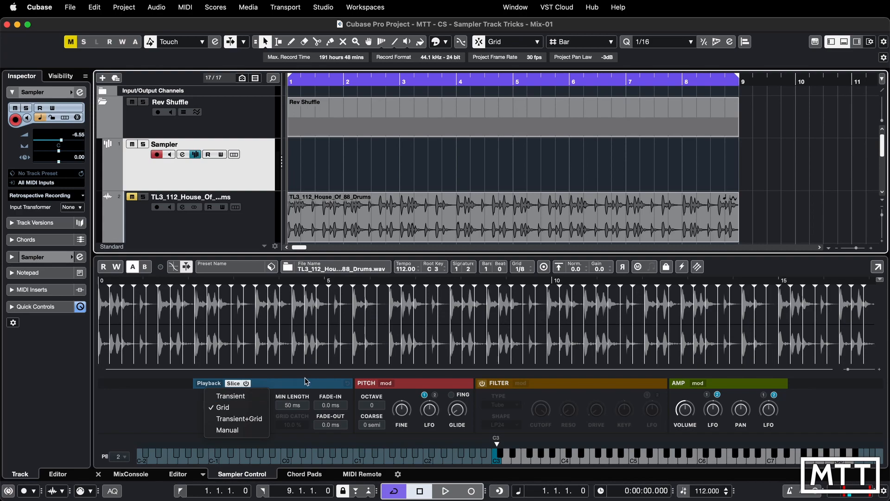
{"action": "left_click", "coordinate": [268, 386]}
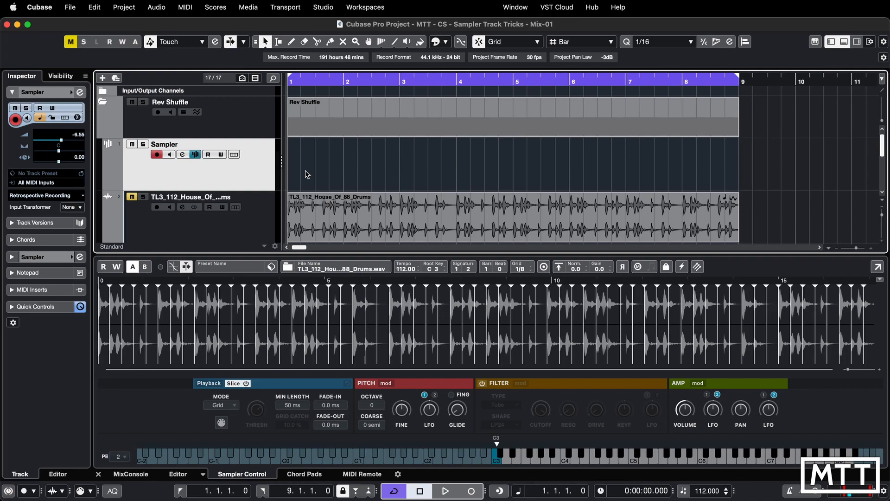
Place the slices' MIDI phrase on the Sampler track at bar 1 and play it back.
{"action": "left_click_drag", "start_coordinate": [223, 422], "coordinate": [293, 169]}
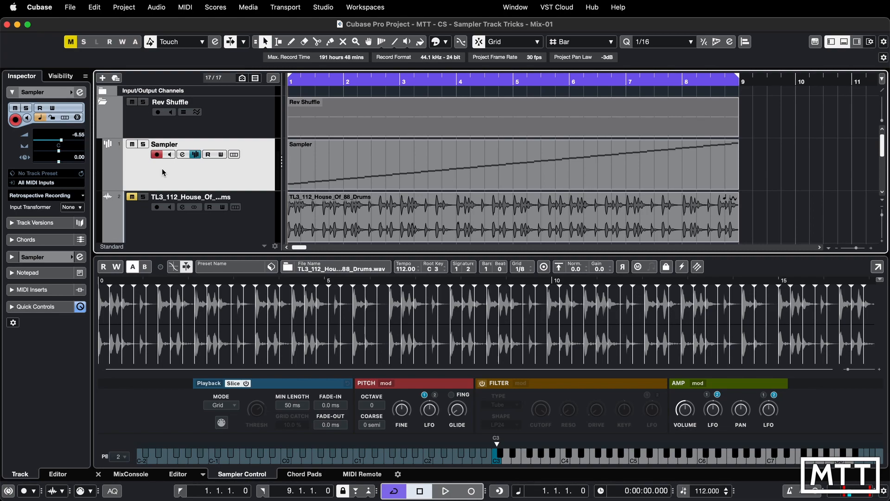
{"action": "key", "text": "space"}
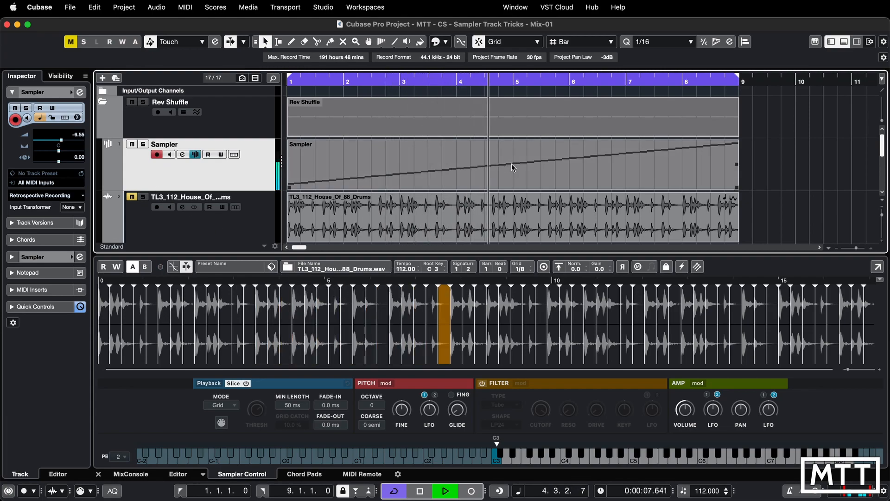
{"action": "key", "text": "space"}
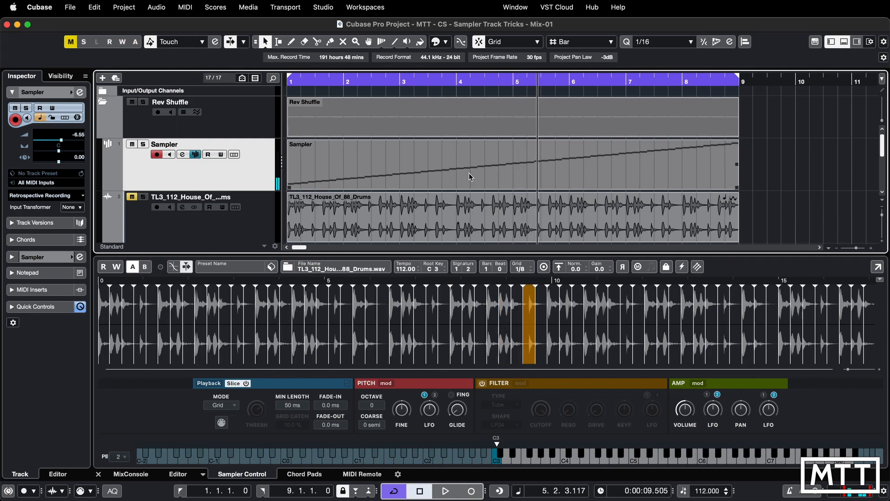
Open the Sampler MIDI part for note editing with the Object Selection tool, locate the first notes from C3, and audition them.
{"action": "double_click", "coordinate": [446, 173]}
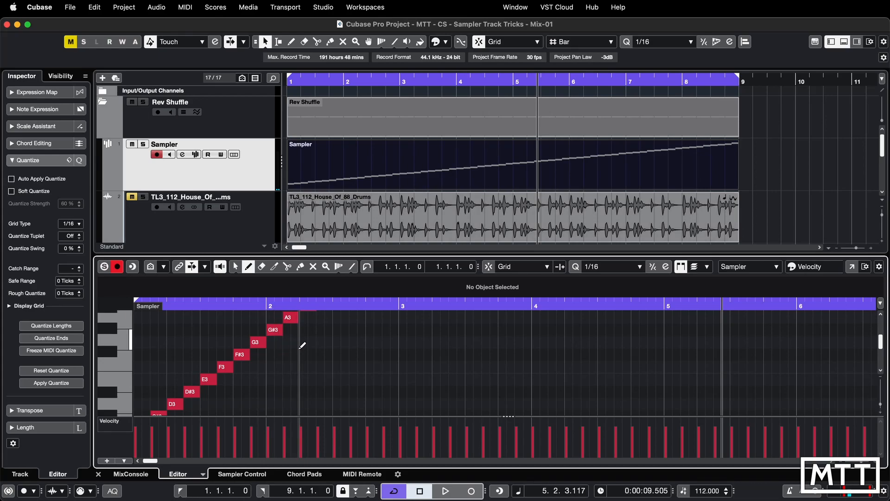
{"action": "key", "text": "1"}
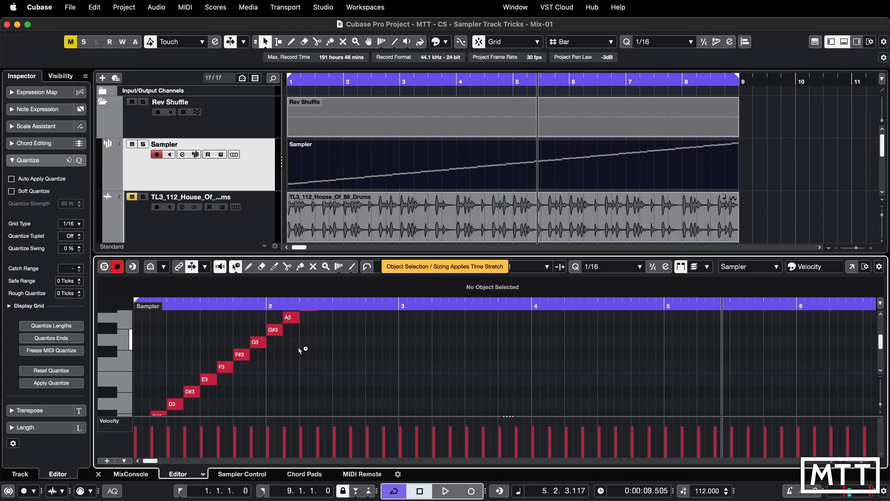
{"action": "scroll", "coordinate": [325, 364], "scroll_direction": "left", "scroll_amount": 6}
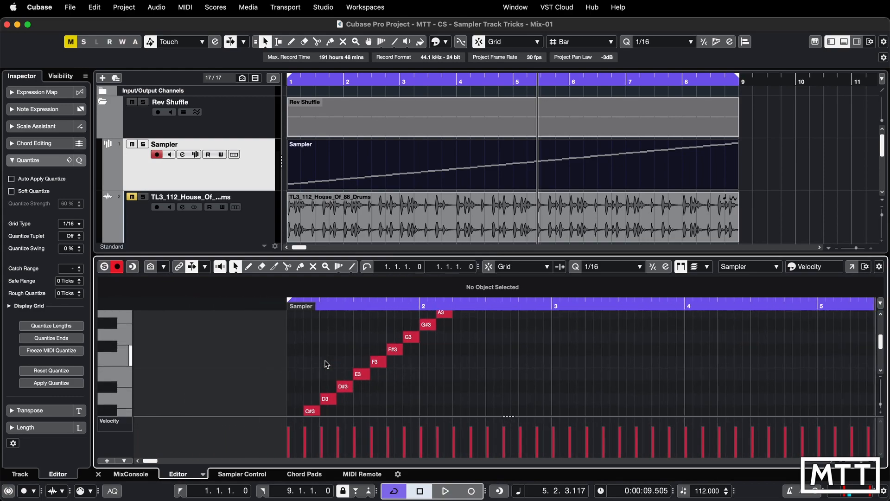
{"action": "scroll", "coordinate": [325, 364], "scroll_direction": "down", "scroll_amount": 3}
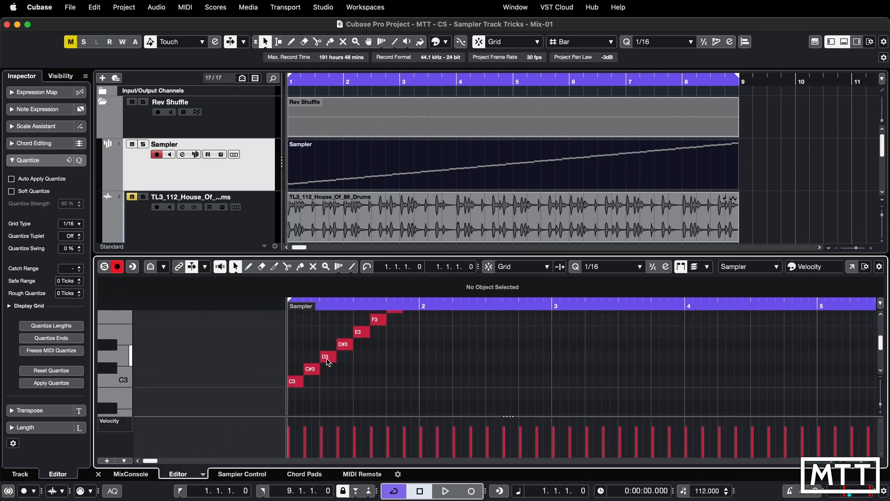
{"action": "key", "text": "space"}
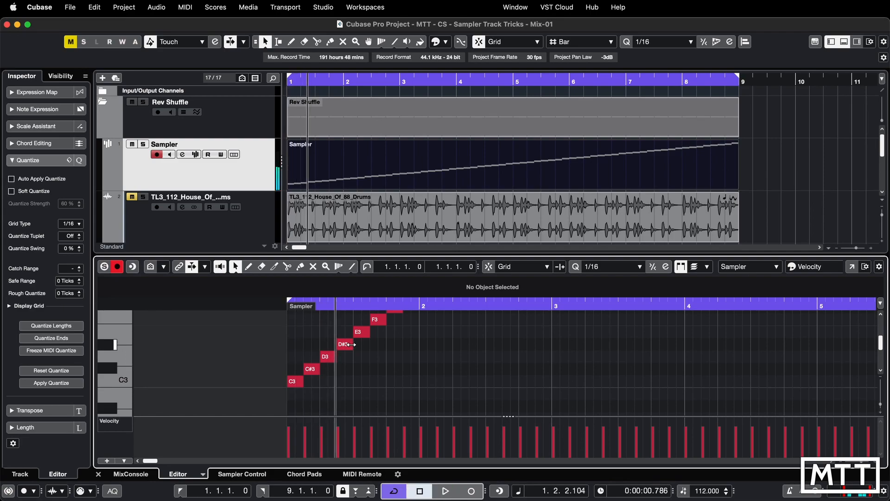
Try the fourth note at D3, play the start of the part, and move the note back to D#3.
{"action": "left_click_drag", "start_coordinate": [348, 344], "coordinate": [346, 360]}
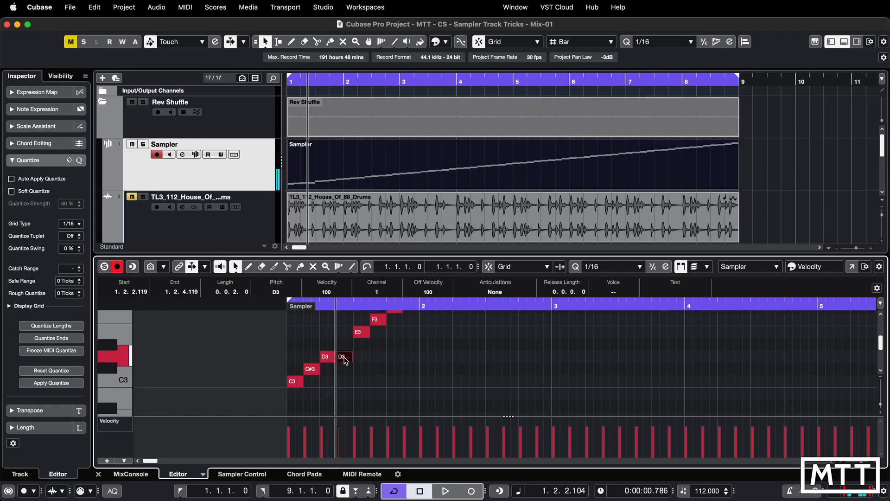
{"action": "key", "text": "space"}
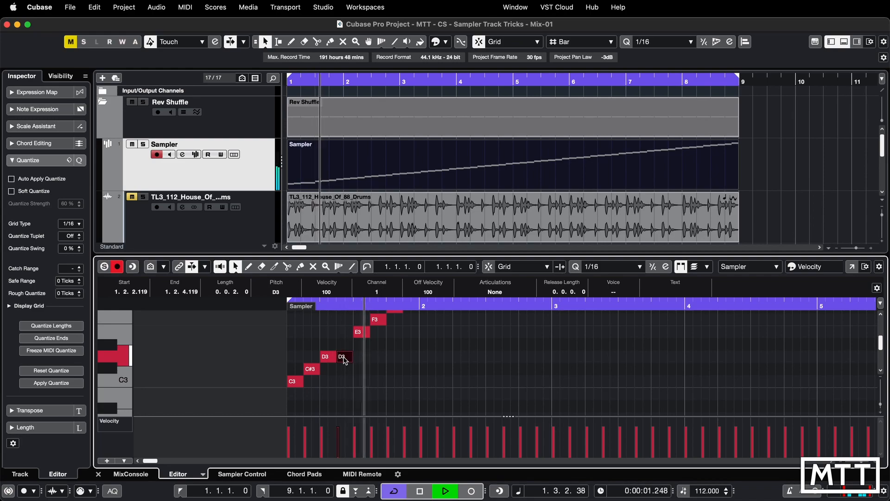
{"action": "key", "text": "space"}
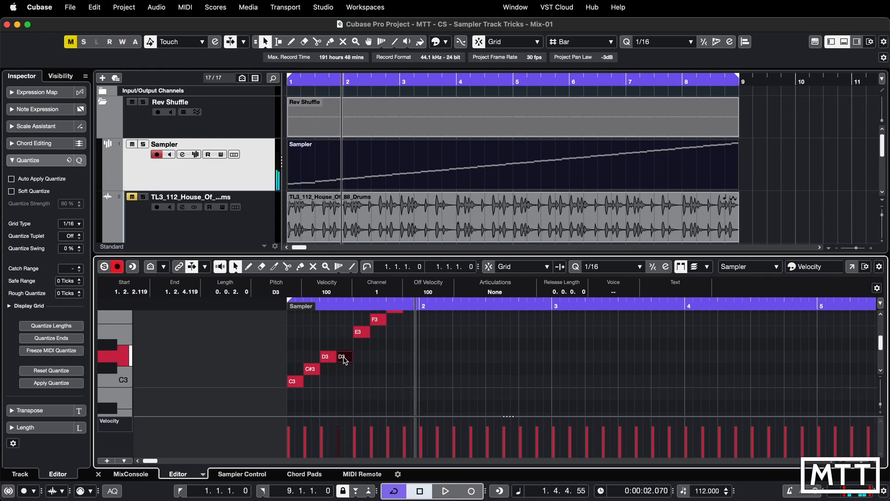
{"action": "left_click_drag", "start_coordinate": [344, 360], "coordinate": [344, 348]}
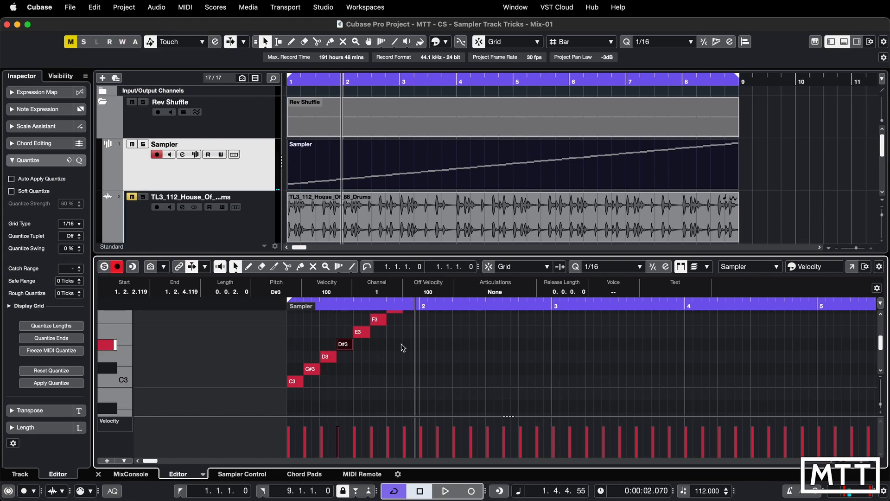
Reverse the sliced drum sample in Sampler Control and play the part from the project start.
{"action": "left_click", "coordinate": [256, 475]}
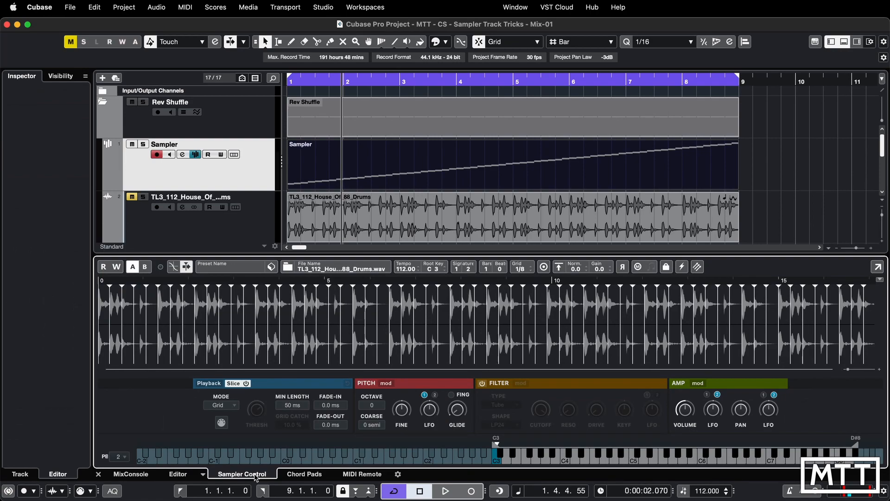
{"action": "left_click", "coordinate": [622, 268]}
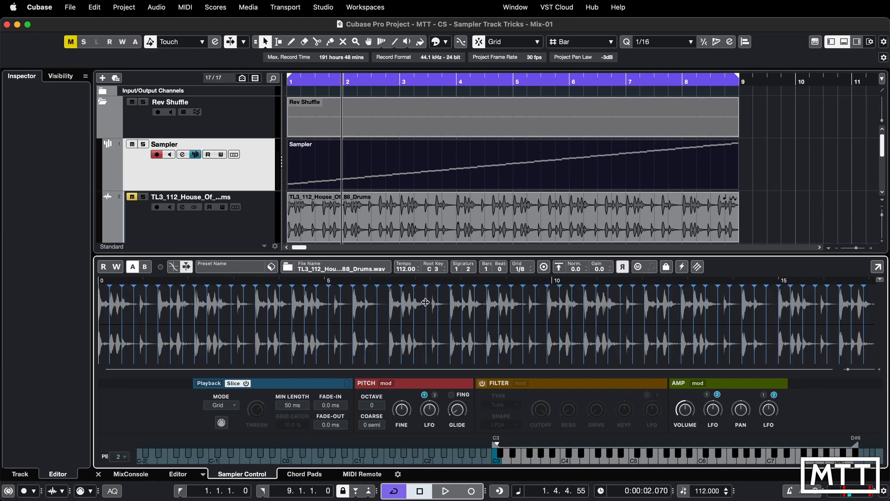
{"action": "key", "text": "KP_Decimal"}
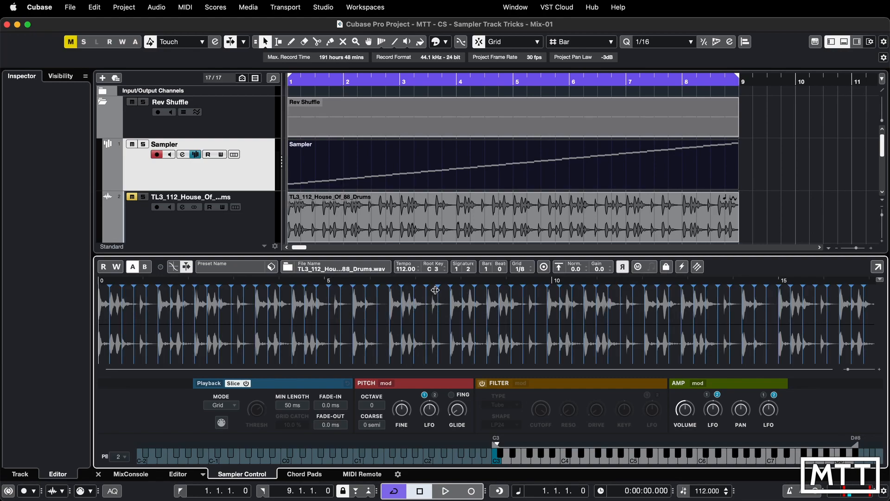
{"action": "key", "text": "space"}
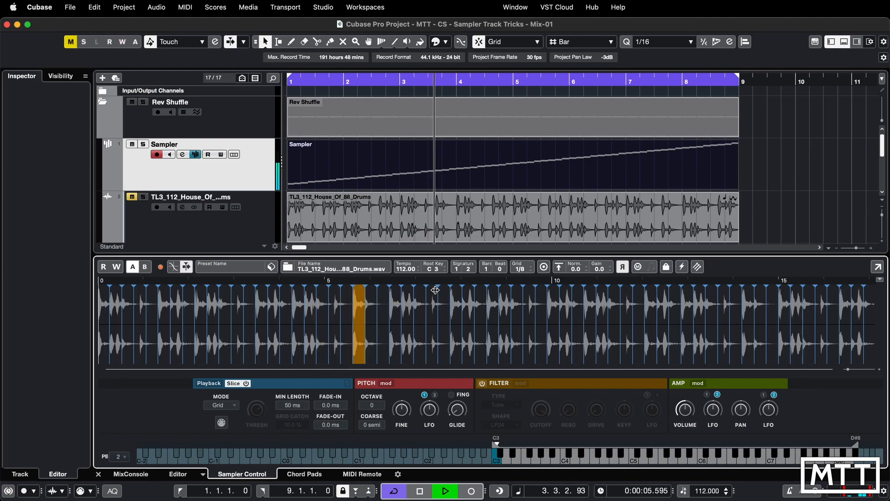
{"action": "key", "text": "space"}
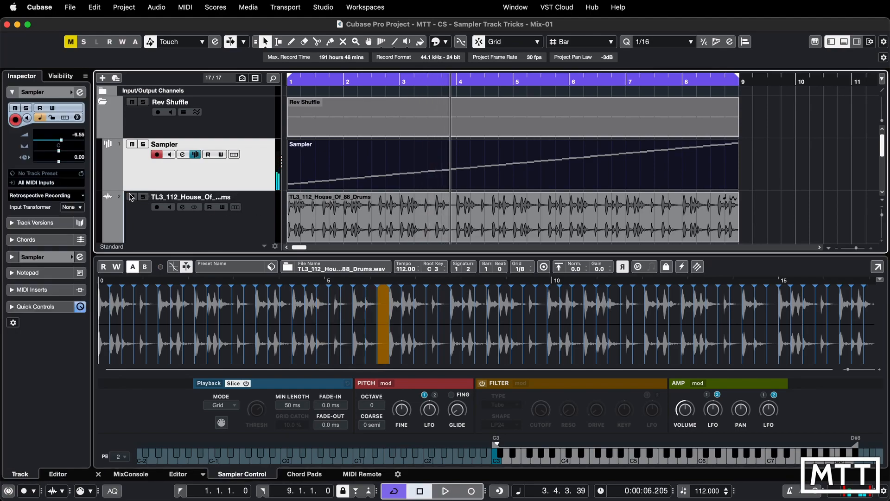
Unmute the original drum loop track and play it together with the reversed slices from the project start.
{"action": "key", "text": "space"}
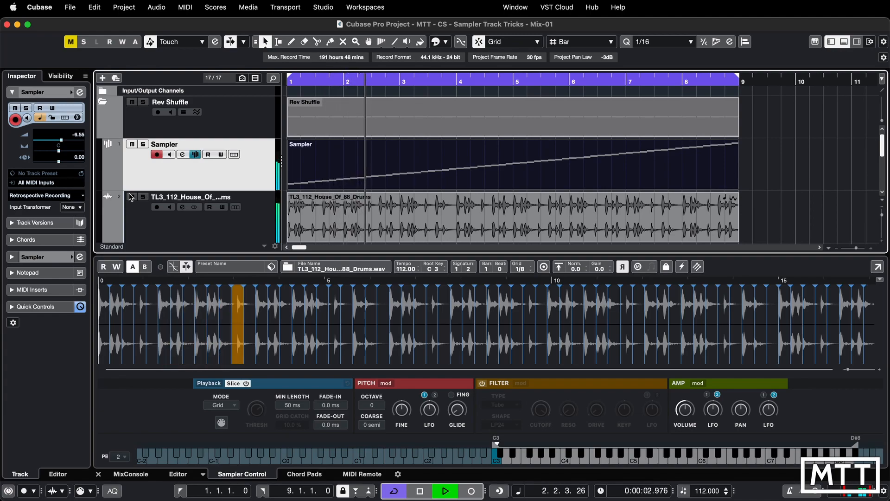
{"action": "key", "text": "space"}
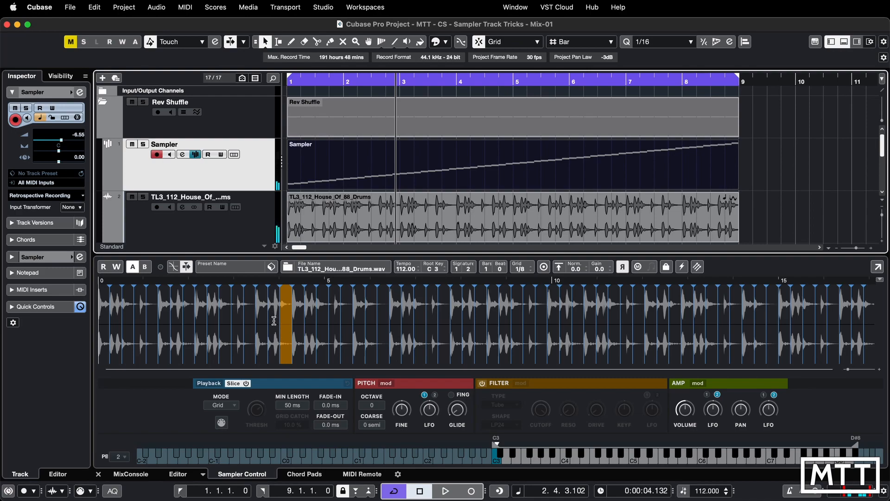
{"action": "key", "text": "Home"}
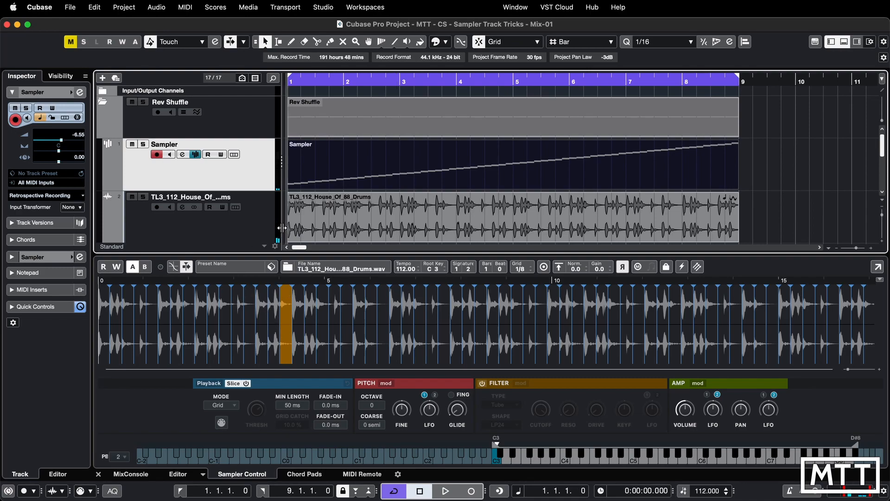
{"action": "key", "text": "space"}
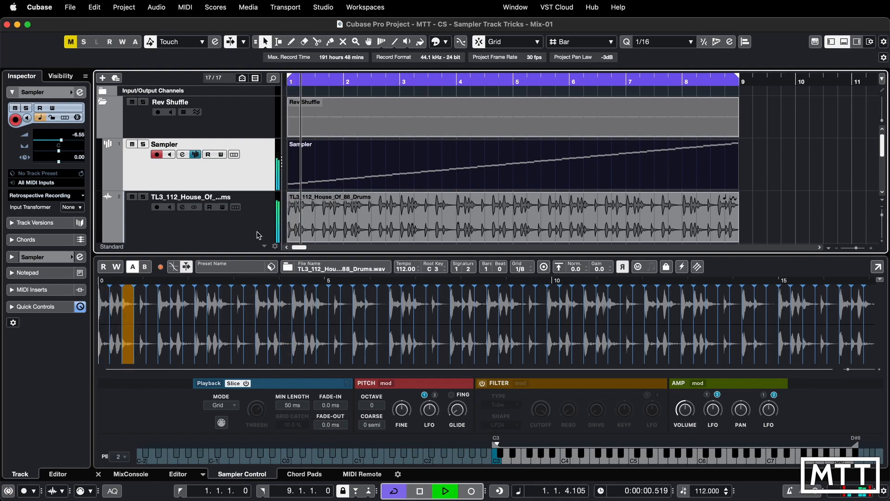
{"action": "key", "text": "space"}
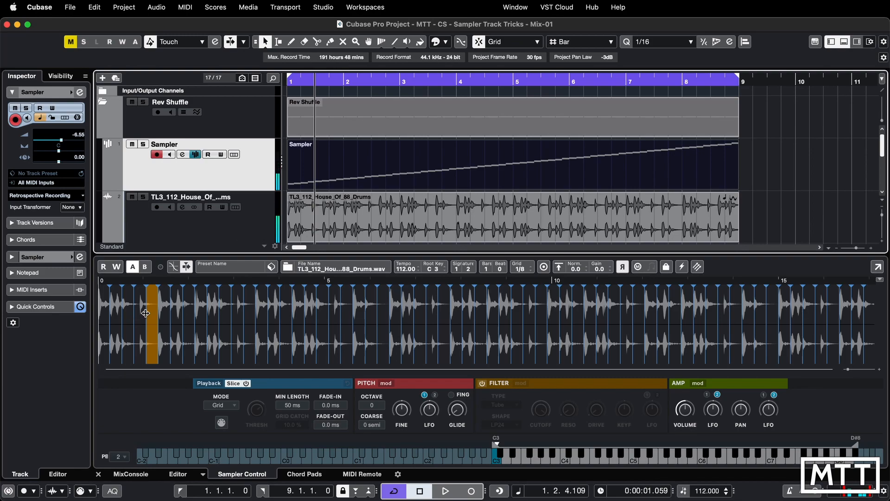
Open the Sampler part for note editing and use the Mute tool on the C3, C#3 and D3 notes and the notes following D#3.
{"action": "double_click", "coordinate": [344, 171]}
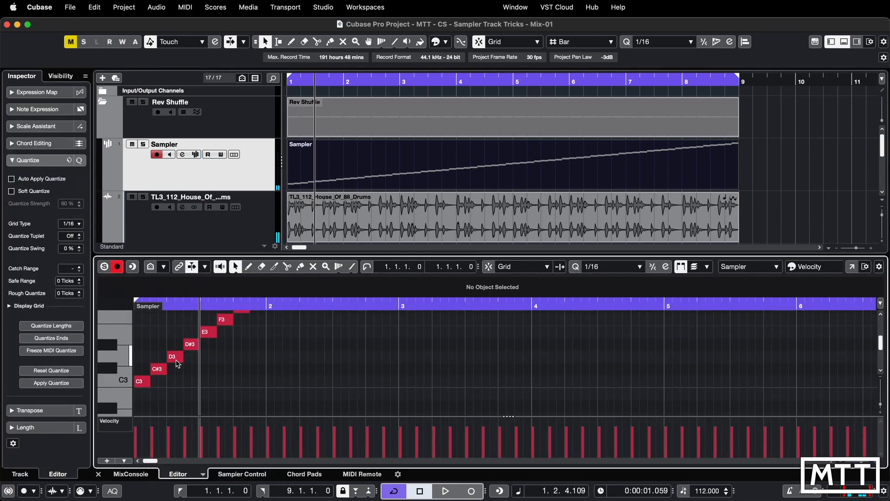
{"action": "right_click", "coordinate": [143, 355]}
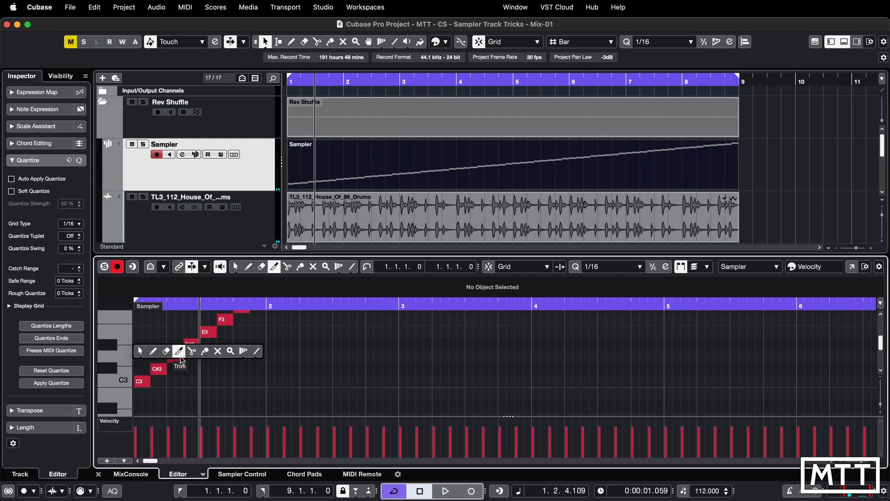
{"action": "left_click", "coordinate": [218, 351]}
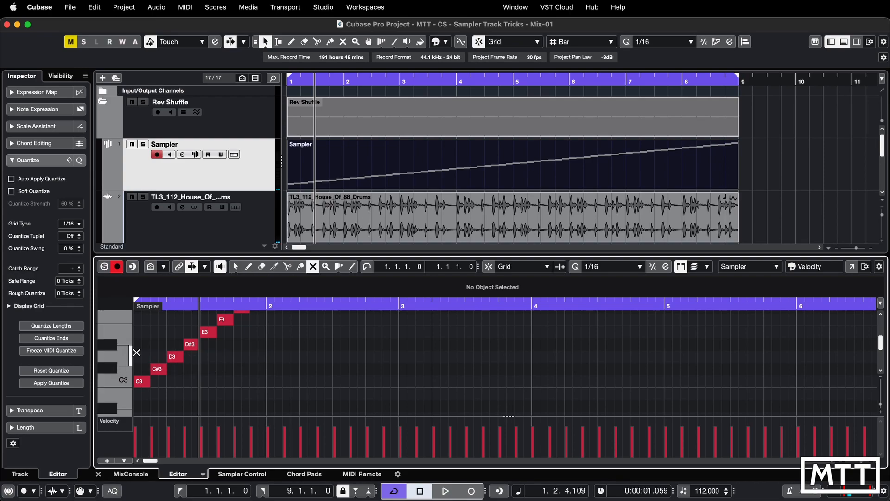
{"action": "left_click_drag", "start_coordinate": [137, 353], "coordinate": [176, 380]}
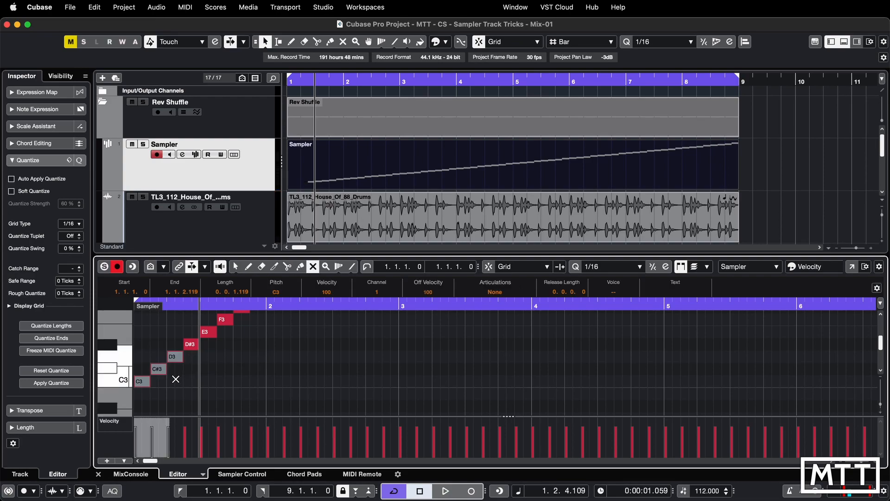
{"action": "left_click_drag", "start_coordinate": [212, 344], "coordinate": [248, 311]}
Play the loop from the project start, comparing it with the Sampler track active, muted and unmuted again.
{"action": "key", "text": "period"}
{"action": "key", "text": "space"}
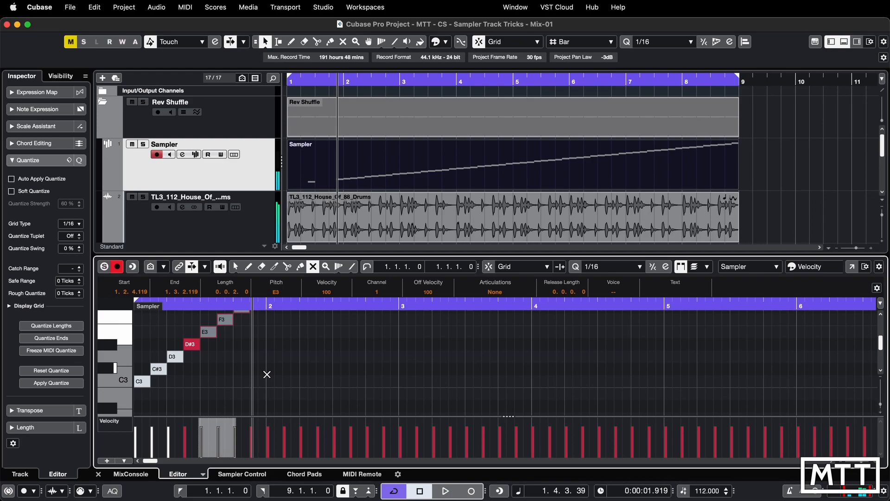
{"action": "left_click", "coordinate": [131, 145]}
{"action": "key", "text": "period"}
{"action": "key", "text": "space"}
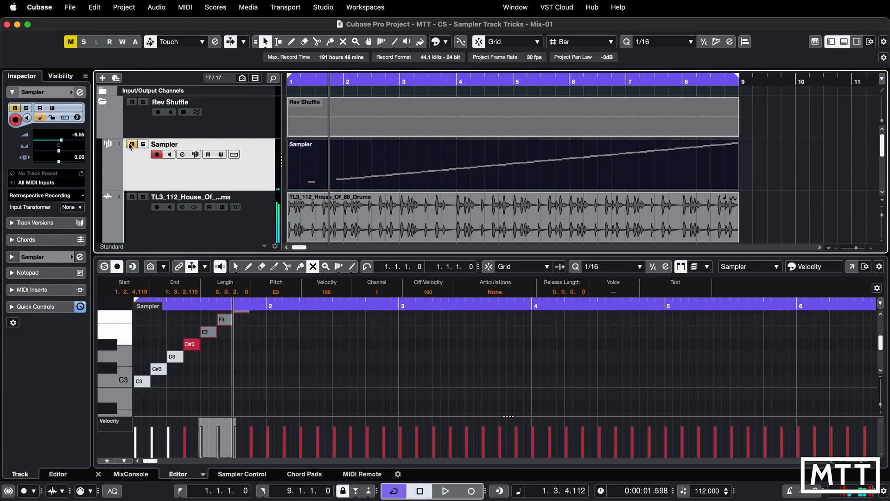
{"action": "left_click", "coordinate": [131, 144]}
{"action": "key", "text": "period"}
{"action": "key", "text": "space"}
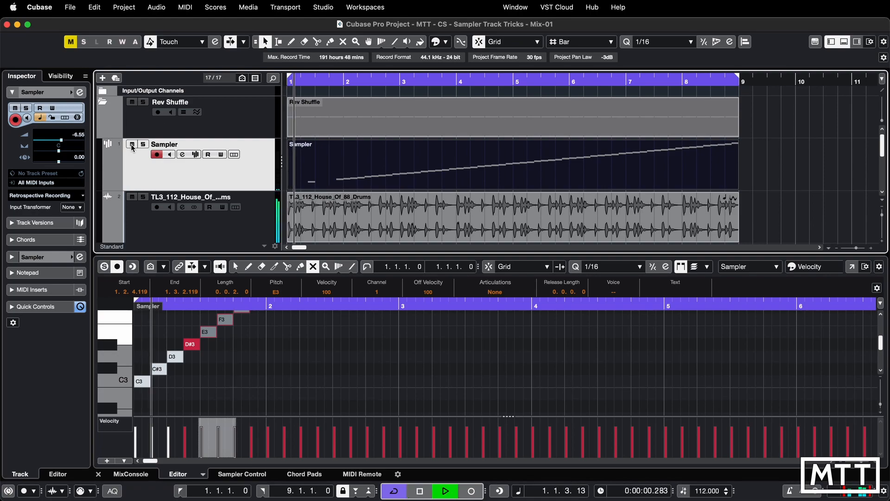
{"action": "key", "text": "space"}
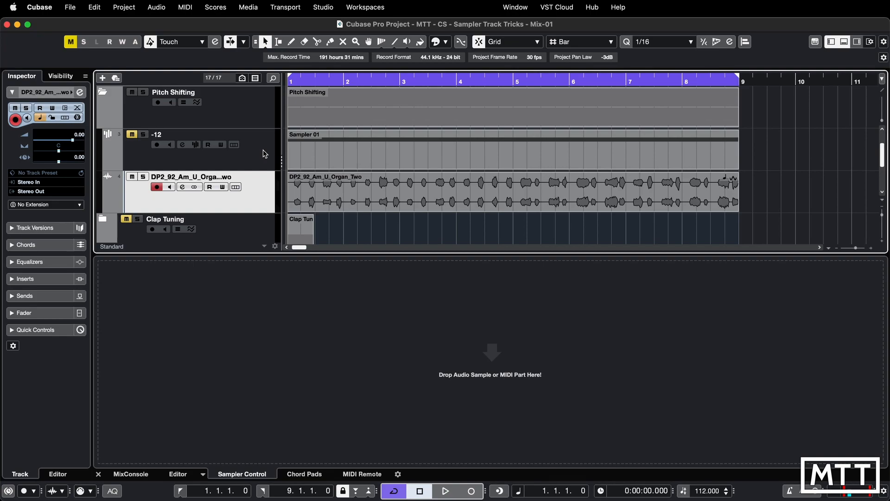
Play the original organ loop in the Pitch Shifting folder while the -12 track is muted.
{"action": "left_click", "coordinate": [264, 154]}
{"action": "key", "text": "space"}
{"action": "left_click", "coordinate": [251, 194]}
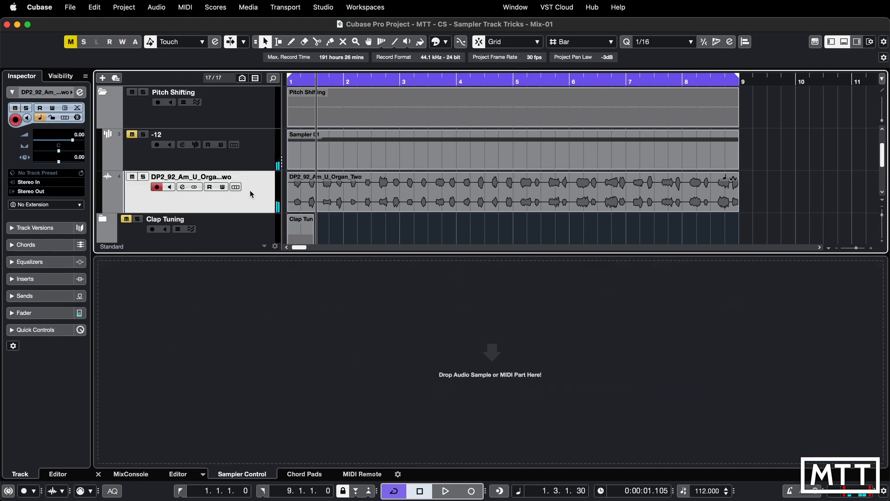
{"action": "key", "text": "space"}
{"action": "key", "text": "space"}
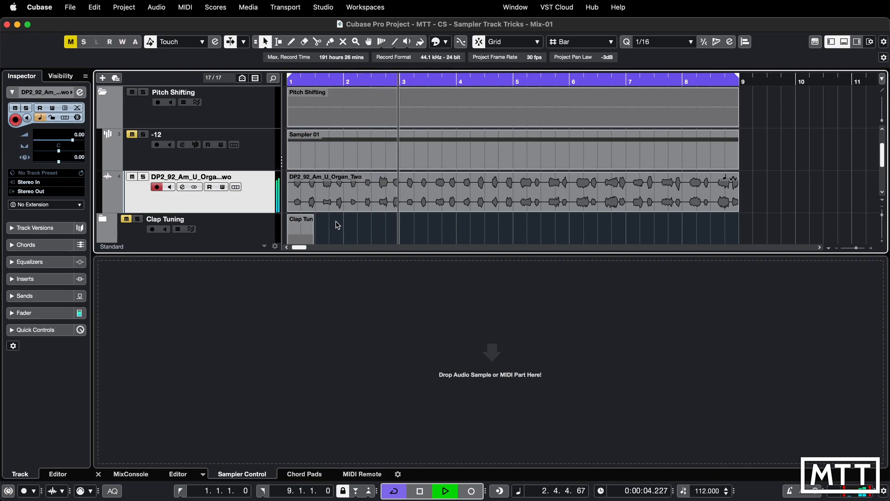
{"action": "key", "text": "space"}
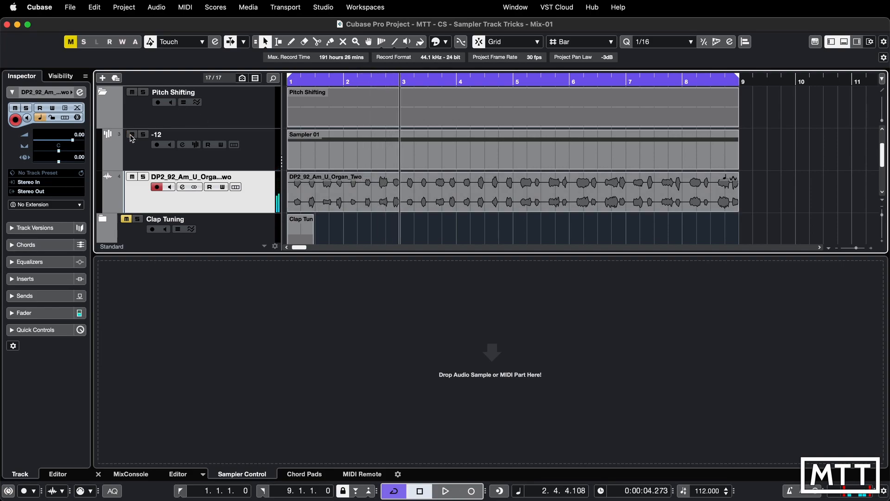
Unmute the -12 track and play it together with the organ loop from the project start.
{"action": "key", "text": "KP_0"}
{"action": "key", "text": "space"}
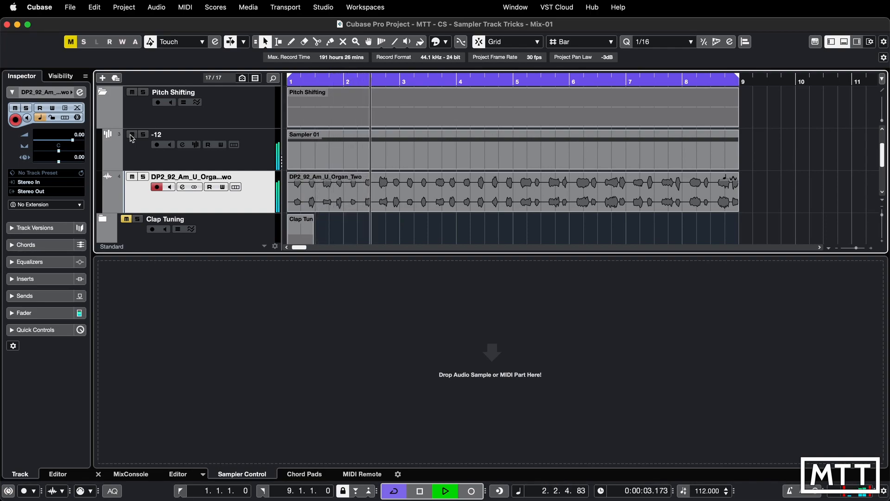
{"action": "key", "text": "space"}
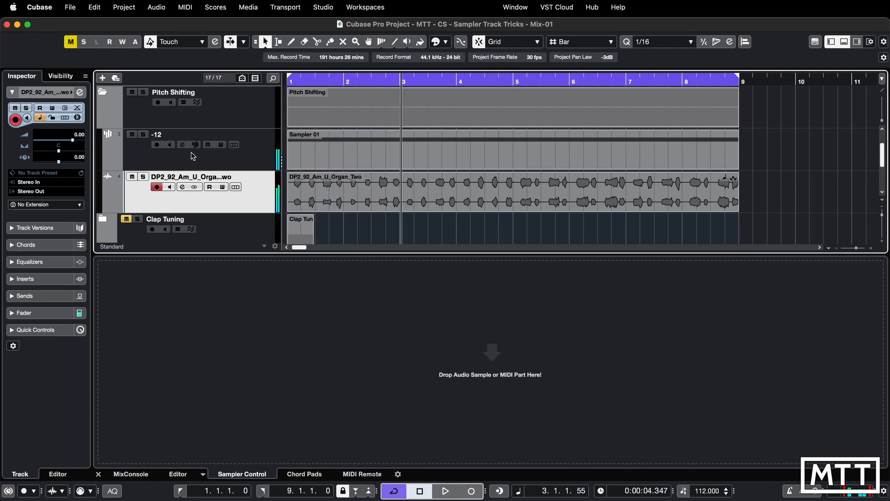
Select the -12 track, audition its organ sample with AudioWarp off, and turn AudioWarp back on.
{"action": "left_click", "coordinate": [226, 164]}
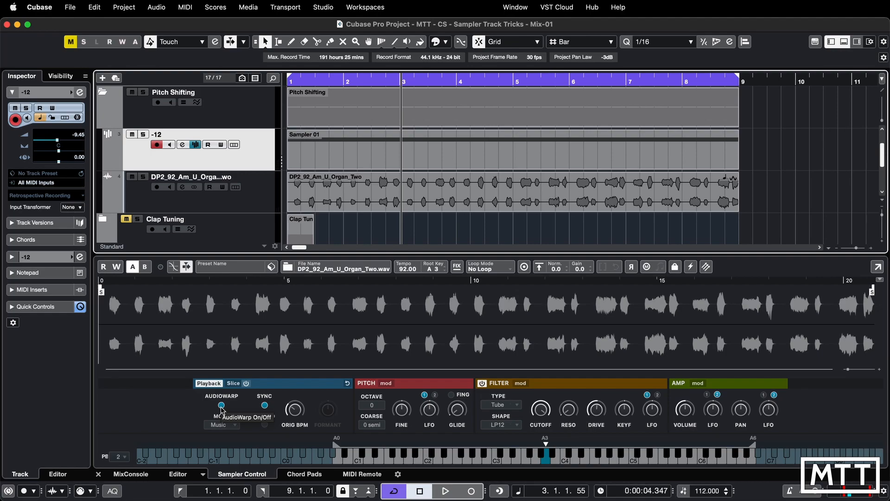
{"action": "left_click", "coordinate": [222, 406]}
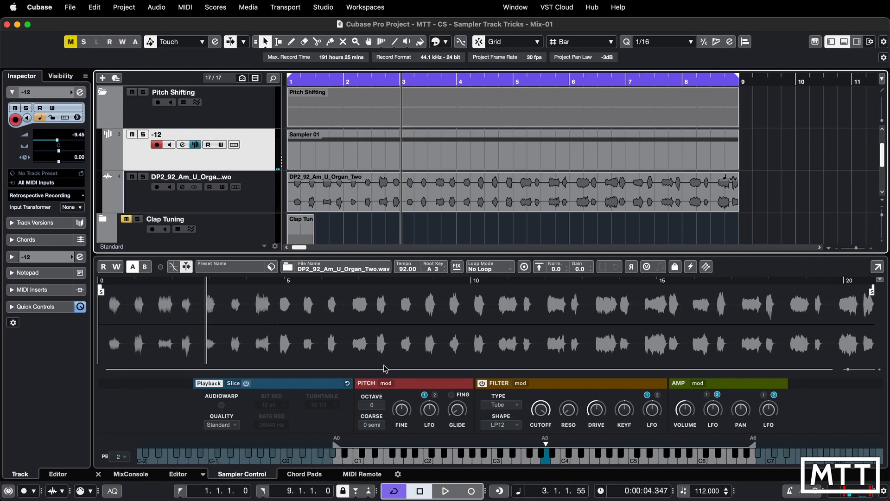
{"action": "left_click", "coordinate": [221, 405]}
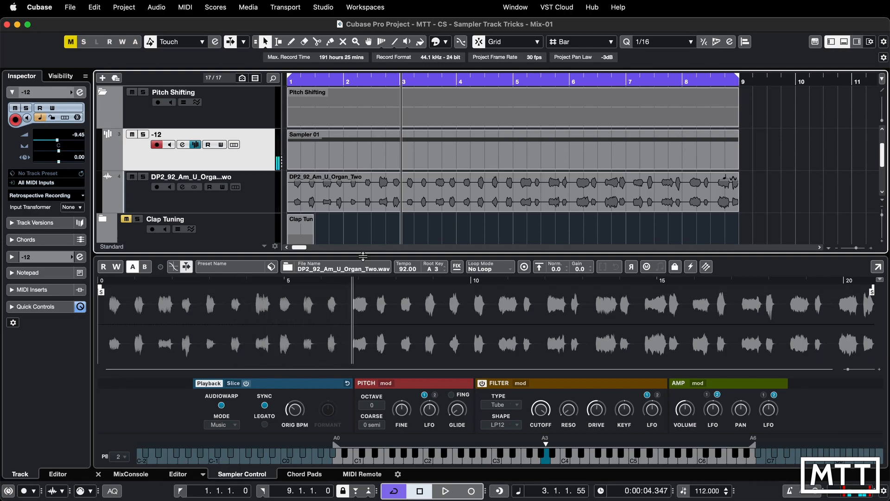
Open the Sampler 01 part for note editing, examine the full length of the sustained A2 note, and play from the project start.
{"action": "double_click", "coordinate": [372, 160]}
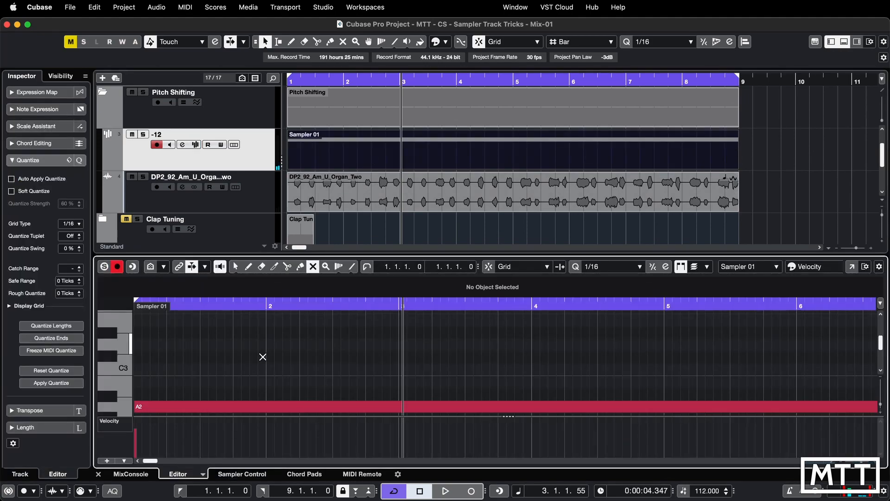
{"action": "key", "text": "g"}
{"action": "key", "text": "g"}
{"action": "key", "text": "g"}
{"action": "key", "text": "g"}
{"action": "key", "text": "g"}
{"action": "key", "text": "g"}
{"action": "key", "text": "g"}
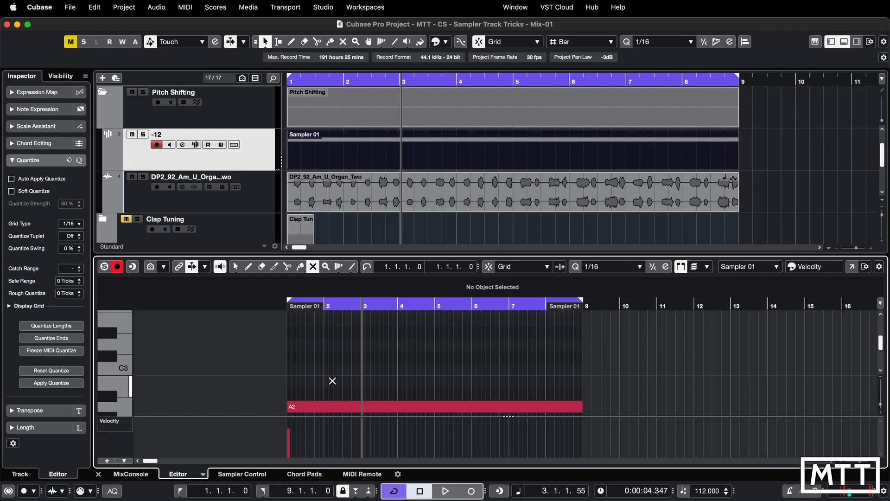
{"action": "key", "text": "period"}
{"action": "key", "text": "space"}
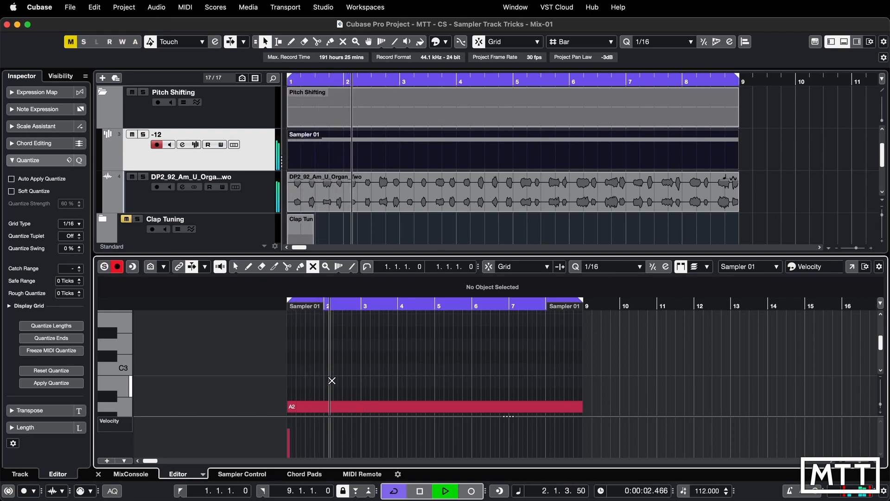
{"action": "key", "text": "space"}
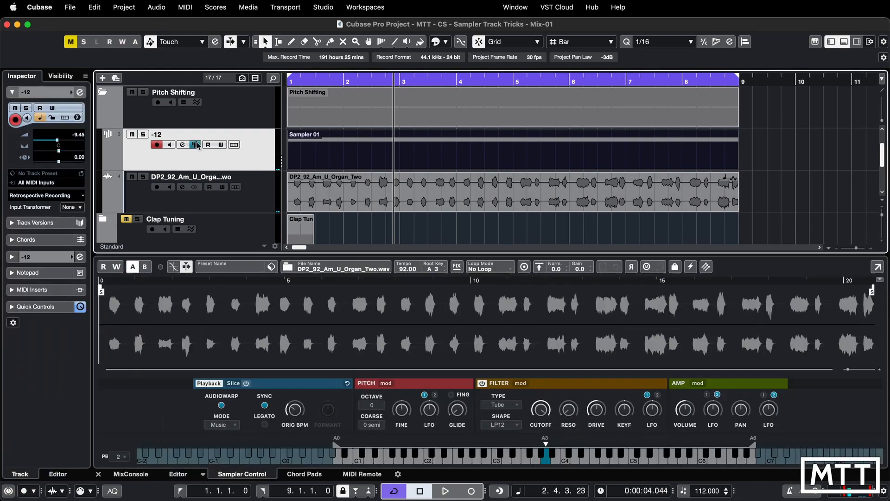
Show Sampler Control for the -12 track and switch AudioWarp Sync off and back on to compare the Speed and Orig BPM controls.
{"action": "left_click", "coordinate": [196, 144]}
{"action": "mouse_move", "coordinate": [292, 418]}
{"action": "left_click", "coordinate": [265, 406]}
{"action": "left_click", "coordinate": [265, 405]}
{"action": "left_click", "coordinate": [265, 405]}
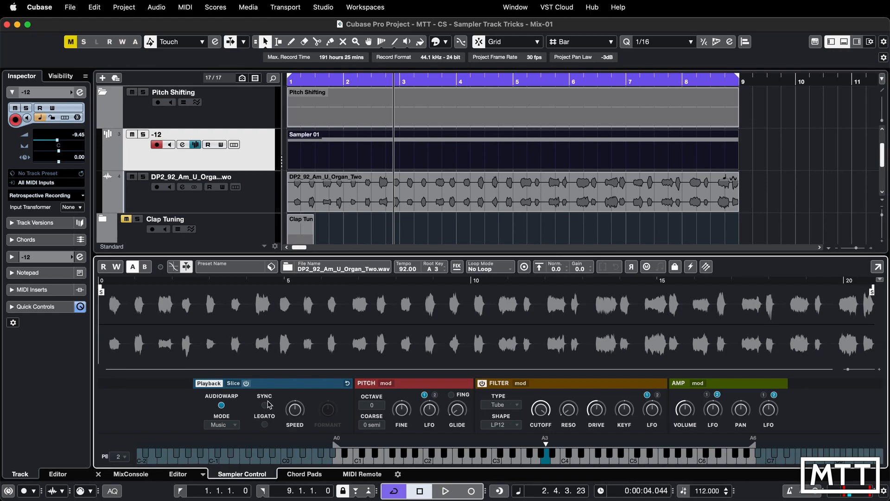
{"action": "left_click", "coordinate": [267, 405]}
{"action": "left_click", "coordinate": [266, 406]}
{"action": "left_click", "coordinate": [266, 406]}
{"action": "mouse_move", "coordinate": [298, 414]}
Try the Solo AudioWarp mode on the organ sample and play the -12 track soloed from the project start.
{"action": "left_click", "coordinate": [231, 425]}
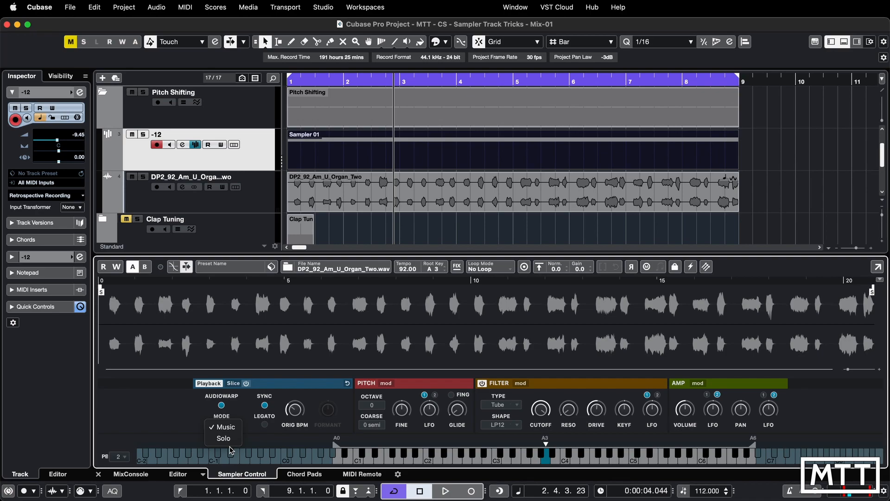
{"action": "left_click", "coordinate": [230, 439]}
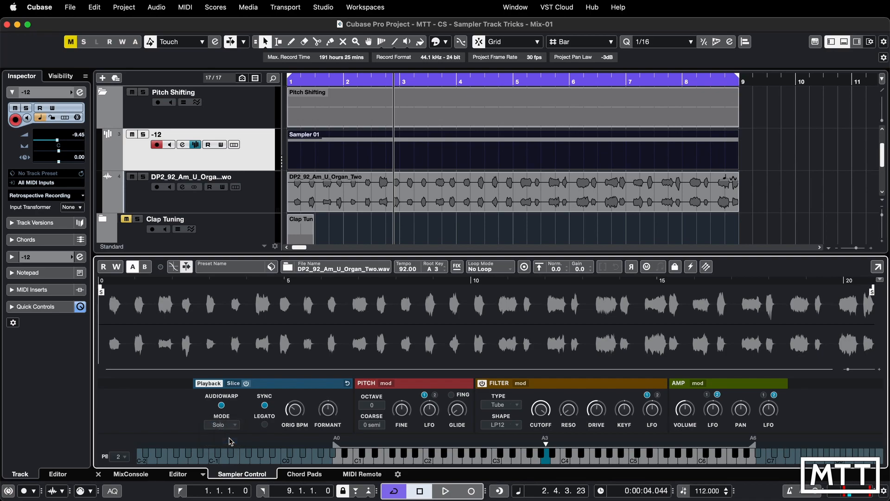
{"action": "left_click", "coordinate": [143, 135]}
{"action": "key", "text": "Home"}
{"action": "key", "text": "space"}
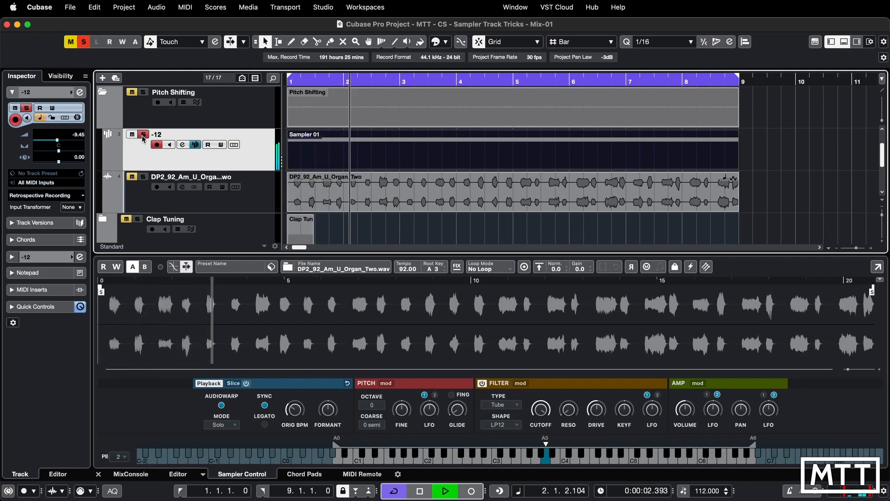
{"action": "key", "text": "space"}
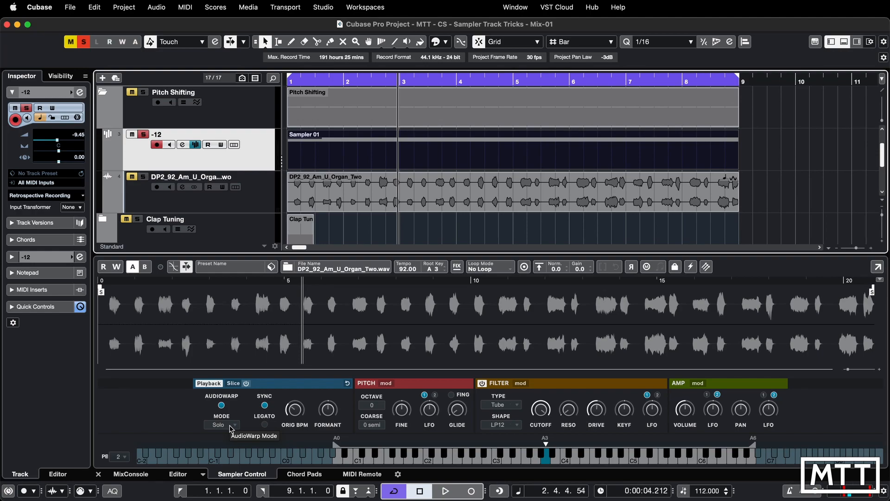
Return the organ sample's AudioWarp mode to Music.
{"action": "mouse_move", "coordinate": [329, 410]}
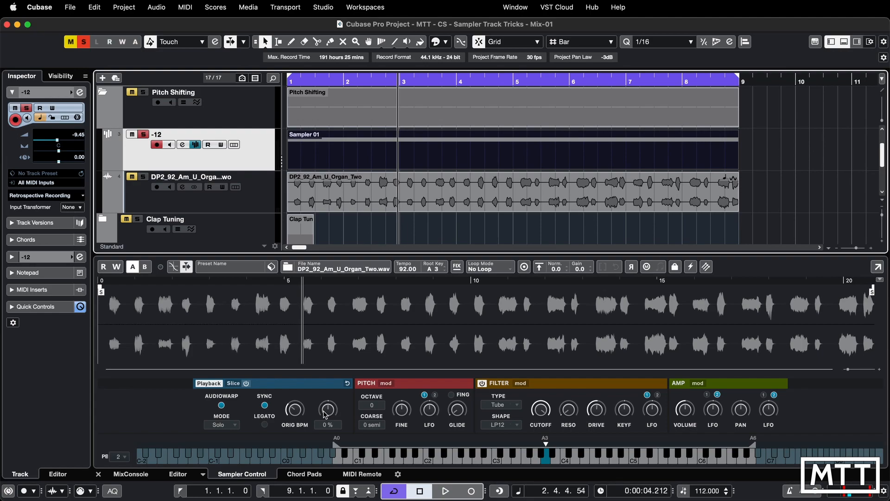
{"action": "left_click", "coordinate": [223, 425]}
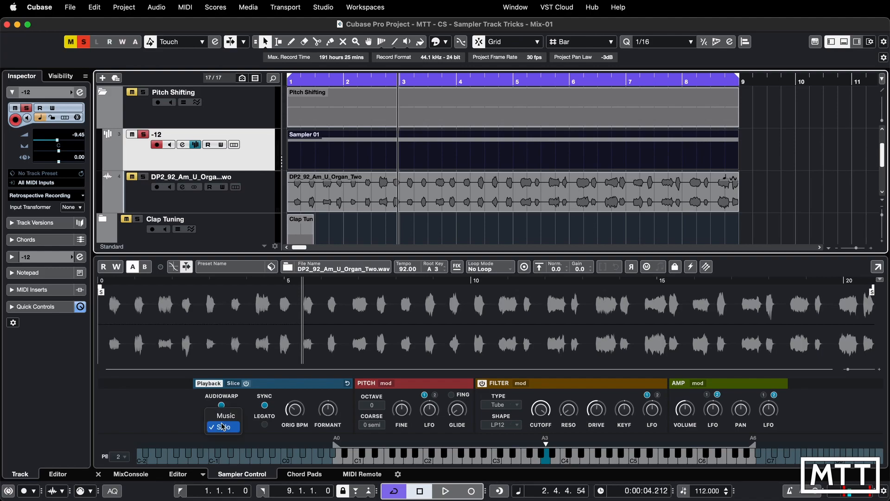
{"action": "left_click", "coordinate": [226, 415]}
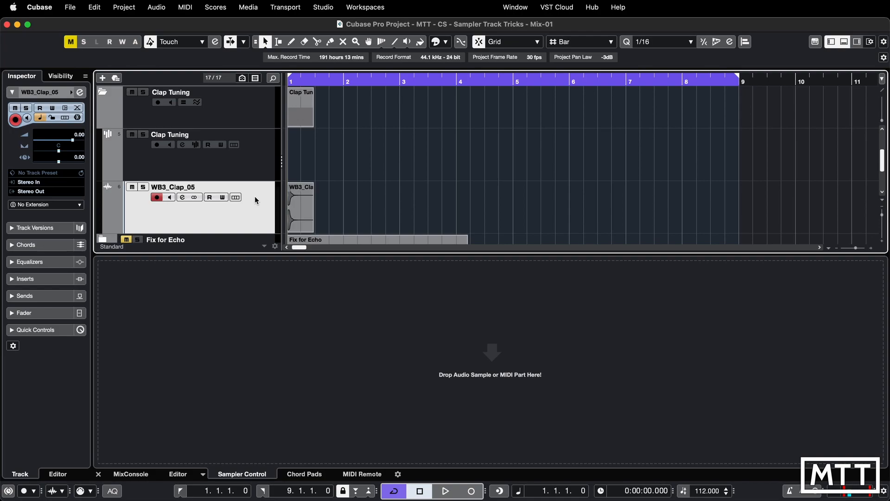
Play the original WB3_Clap_05 clap and return to the project start.
{"action": "key", "text": "space"}
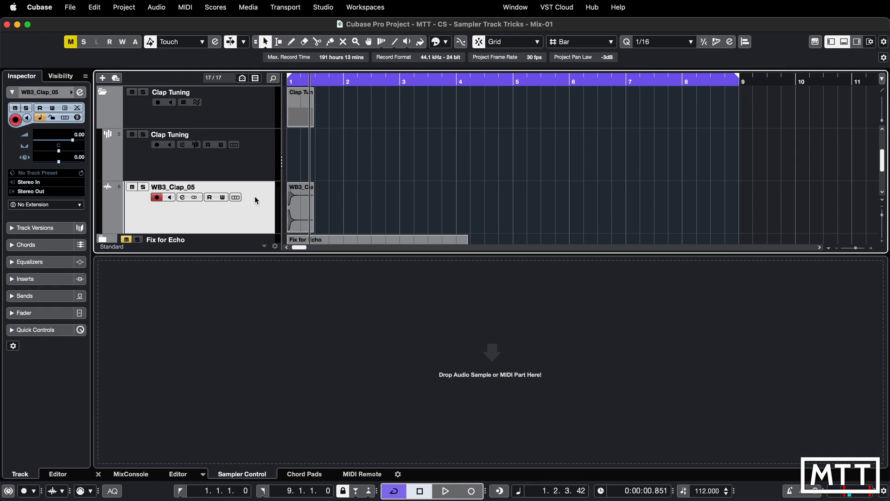
{"action": "key", "text": "Home"}
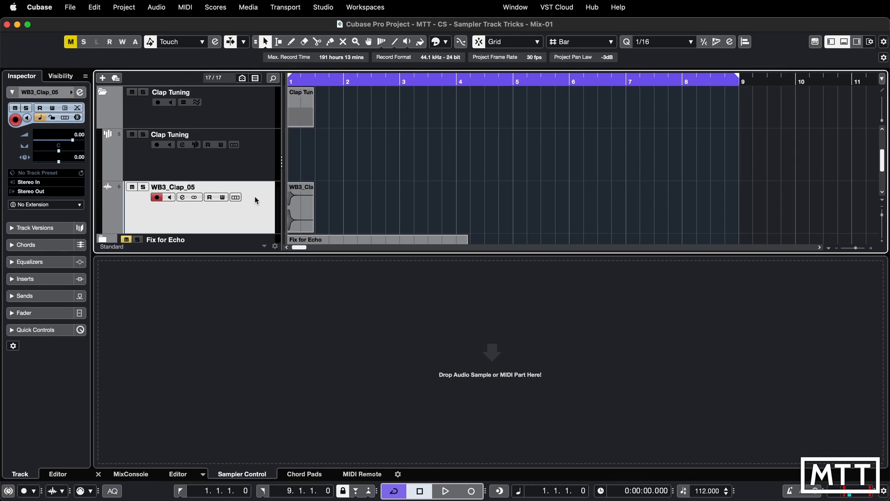
Select the Clap Tuning sampler track and vary its clap sample's AudioWarp speed, lowering it through 13.2 % to 0.0 %.
{"action": "left_click", "coordinate": [258, 165]}
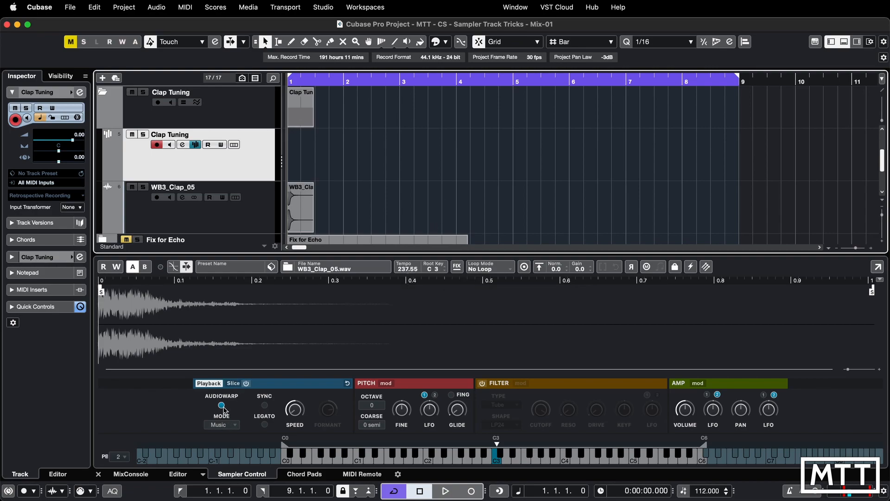
{"action": "mouse_move", "coordinate": [293, 419]}
{"action": "left_click_drag", "start_coordinate": [293, 418], "coordinate": [298, 373]}
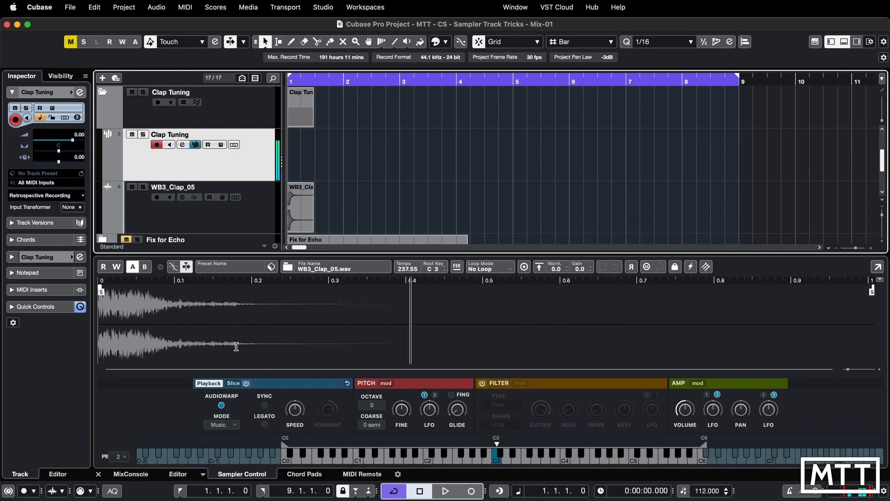
{"action": "mouse_move", "coordinate": [297, 410]}
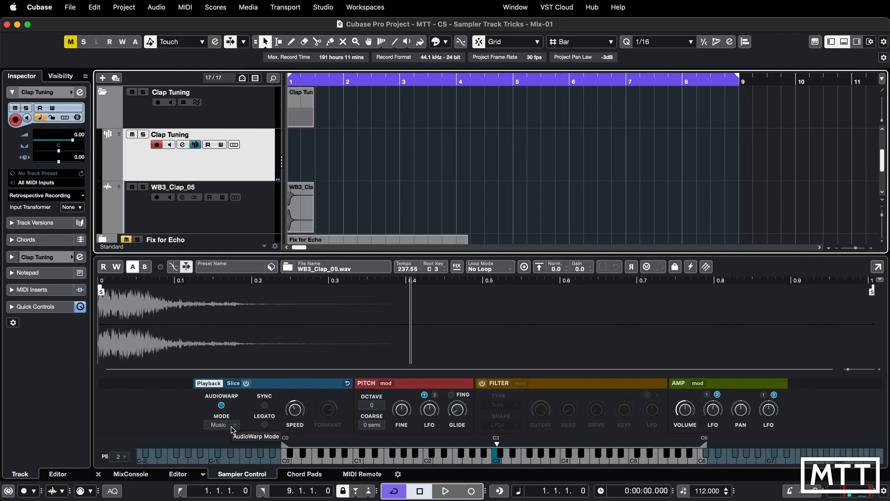
{"action": "left_click_drag", "start_coordinate": [294, 410], "coordinate": [292, 423]}
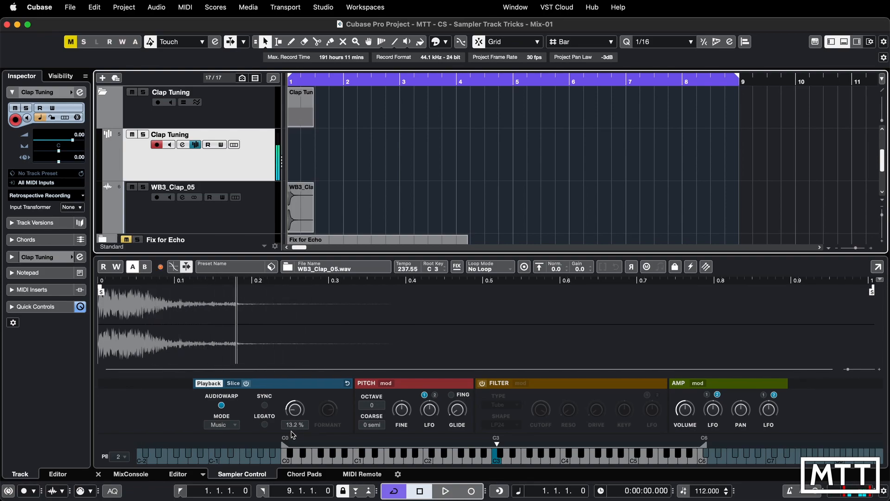
{"action": "left_click_drag", "start_coordinate": [293, 434], "coordinate": [294, 462]}
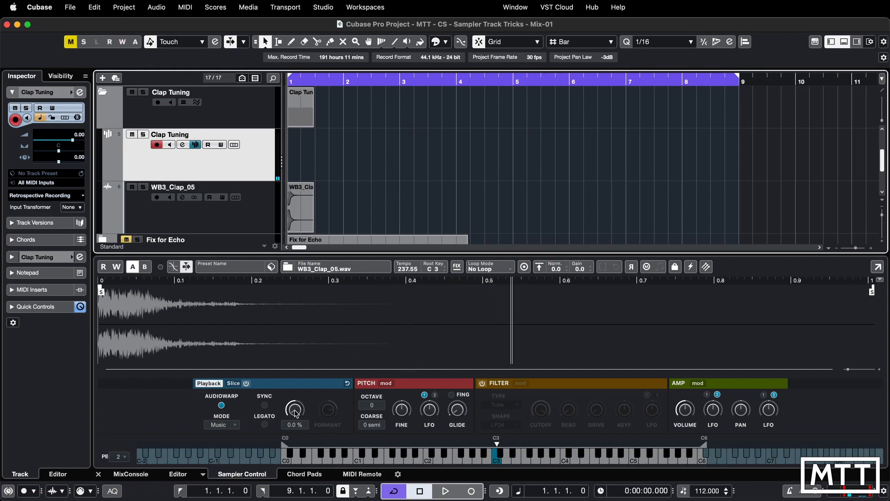
Try faster AudioWarp speeds on the clap sample, including 292.0 %, while auditioning its notes.
{"action": "left_click_drag", "start_coordinate": [295, 412], "coordinate": [296, 389]}
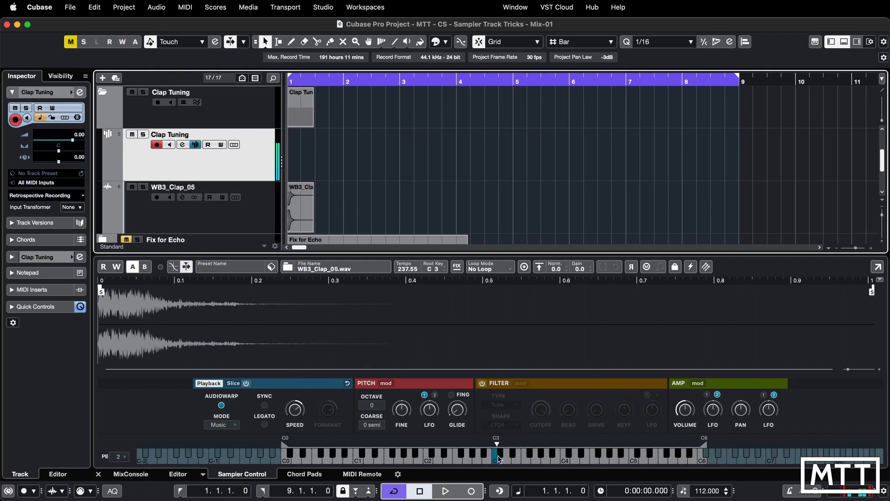
{"action": "mouse_move", "coordinate": [297, 418]}
{"action": "scroll", "coordinate": [297, 420], "scroll_direction": "down", "scroll_amount": 5}
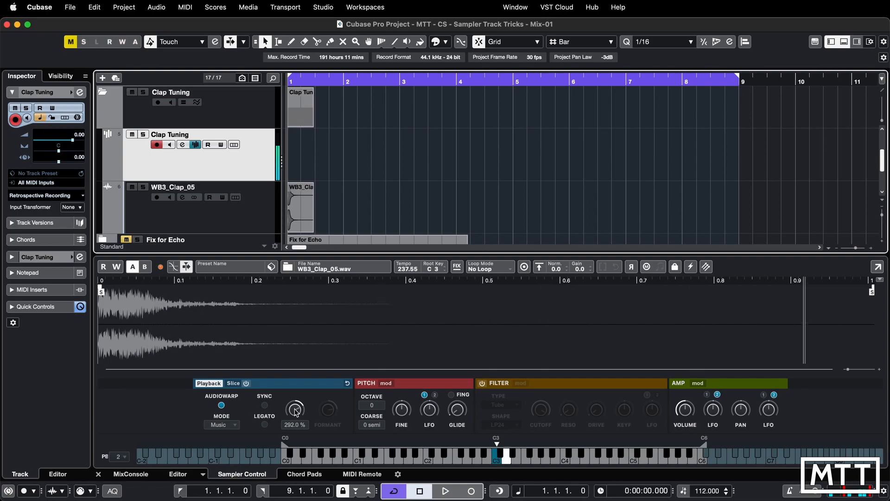
{"action": "scroll", "coordinate": [296, 421], "scroll_direction": "up", "scroll_amount": 2}
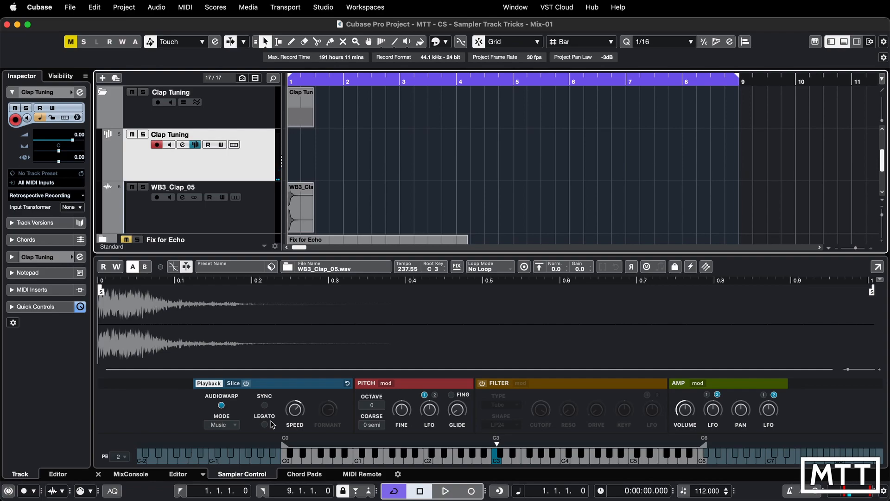
Switch the clap sample's AudioWarp mode to Solo and lower its speed close to zero.
{"action": "left_click", "coordinate": [233, 425]}
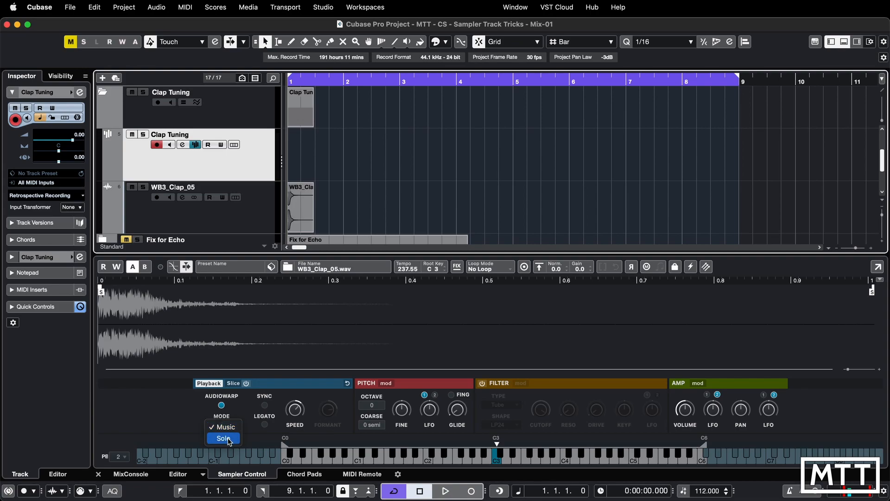
{"action": "left_click", "coordinate": [225, 438]}
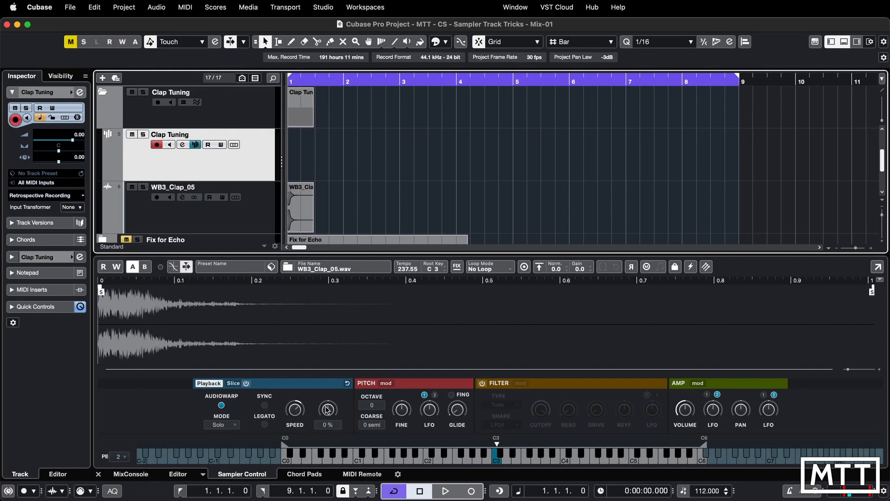
{"action": "left_click_drag", "start_coordinate": [295, 409], "coordinate": [290, 495]}
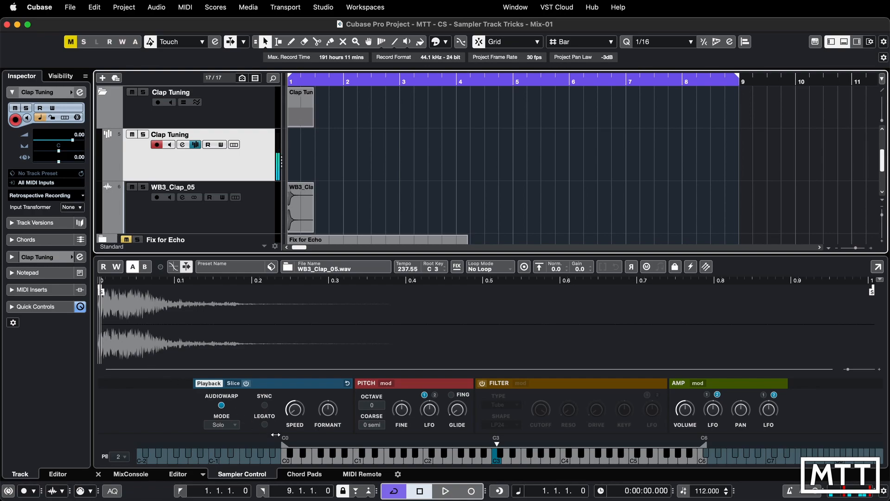
Vary the clap's AudioWarp speed in Solo mode through 6.5 %, 5.6 %, 43.5 % and 30.1 % while auditioning it.
{"action": "left_click_drag", "start_coordinate": [294, 416], "coordinate": [295, 412]}
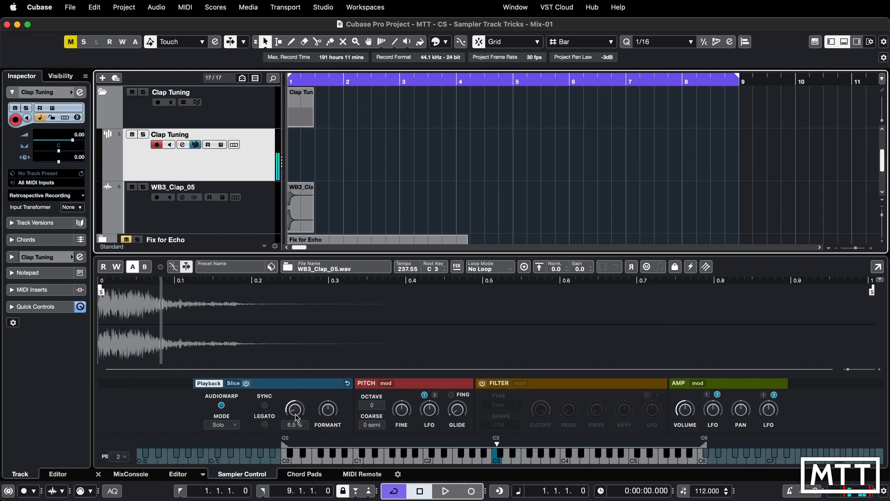
{"action": "left_click_drag", "start_coordinate": [297, 416], "coordinate": [292, 416]}
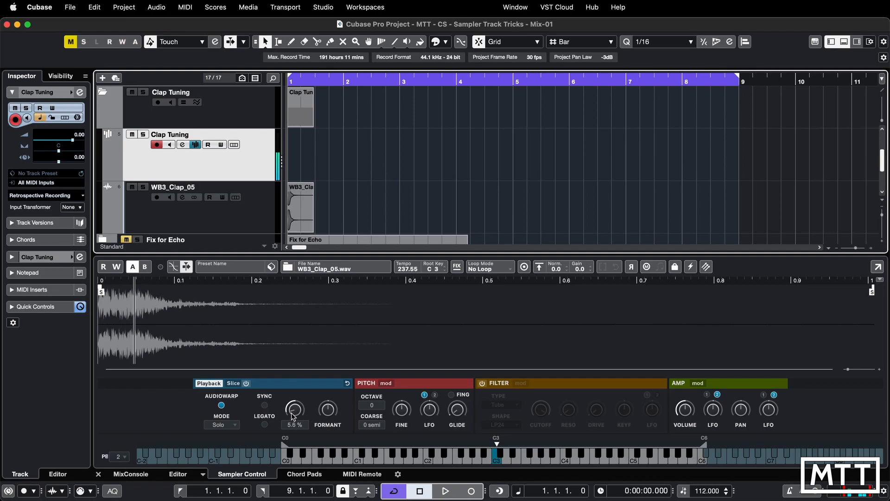
{"action": "left_click_drag", "start_coordinate": [293, 418], "coordinate": [293, 413]}
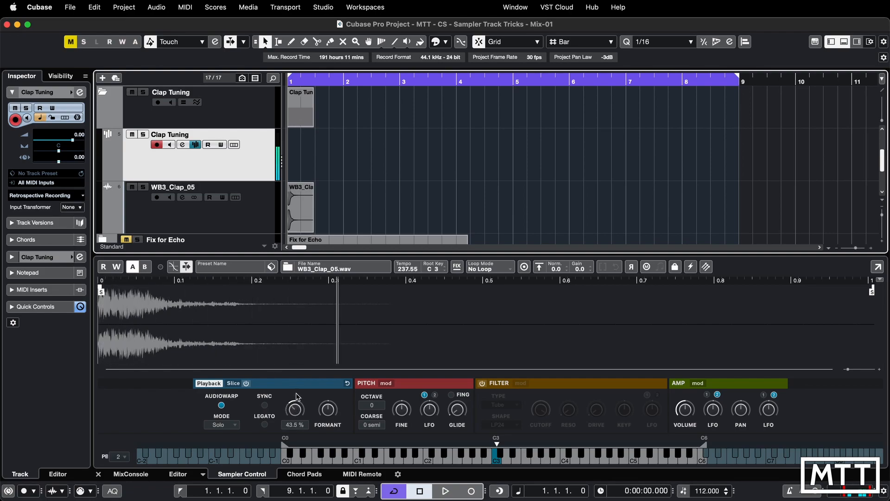
{"action": "left_click_drag", "start_coordinate": [294, 412], "coordinate": [299, 393]}
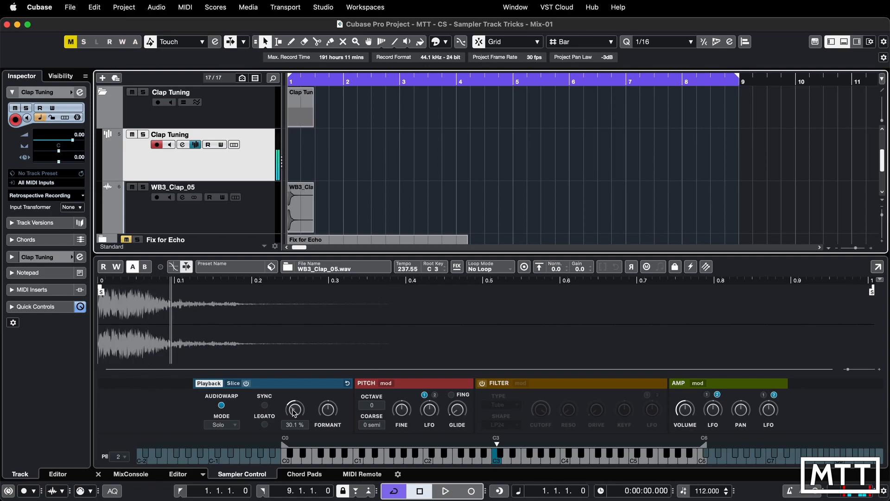
{"action": "mouse_move", "coordinate": [294, 413]}
{"action": "left_mouse_down"}
{"action": "mouse_move", "coordinate": [297, 420]}
{"action": "mouse_move", "coordinate": [299, 377]}
{"action": "mouse_move", "coordinate": [299, 414]}
{"action": "left_mouse_up"}
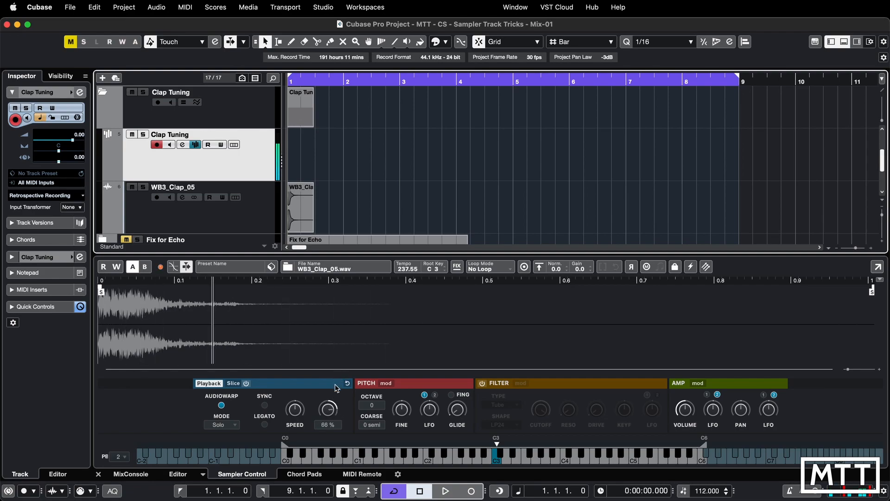
Vary the clap sample's AudioWarp formant, trying positive and negative shifts such as 66 % and -33 %.
{"action": "mouse_move", "coordinate": [332, 403]}
{"action": "left_mouse_down"}
{"action": "mouse_move", "coordinate": [327, 422]}
{"action": "mouse_move", "coordinate": [334, 386]}
{"action": "left_mouse_up"}
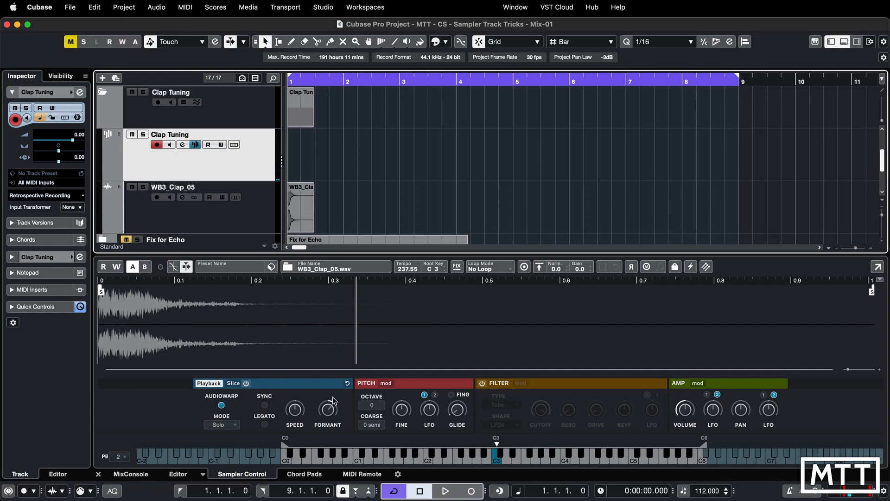
{"action": "left_click_drag", "start_coordinate": [332, 399], "coordinate": [330, 408]}
{"action": "left_click_drag", "start_coordinate": [330, 408], "coordinate": [329, 446]}
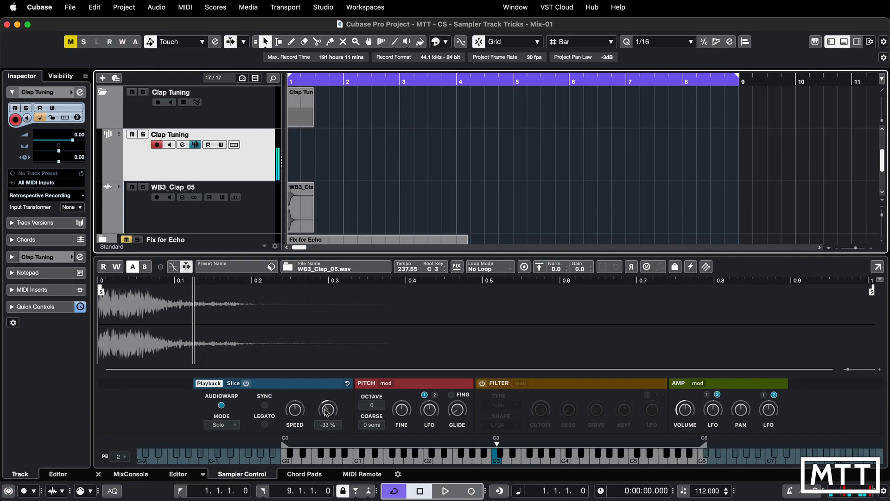
{"action": "left_click_drag", "start_coordinate": [327, 411], "coordinate": [327, 380]}
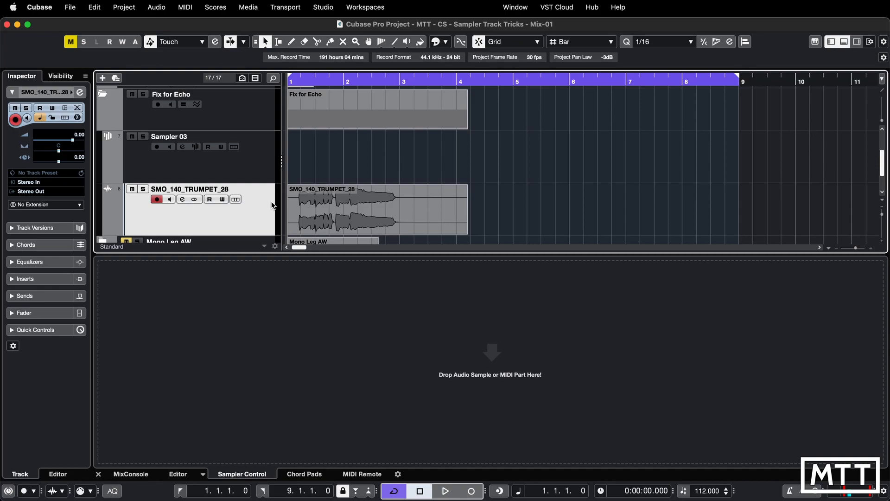
Play the SMO_140_TRUMPET_28 audio and turn off fixed pitch for its sample on the Sampler 03 track.
{"action": "key", "text": "space"}
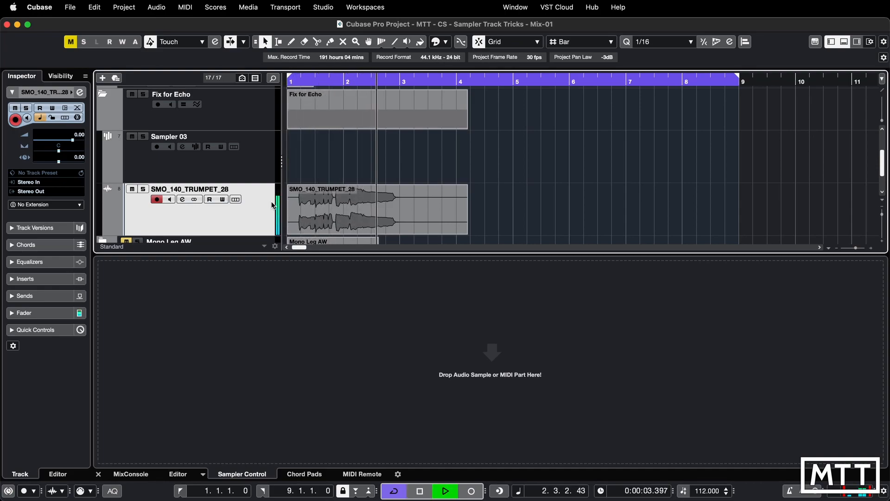
{"action": "key", "text": "space"}
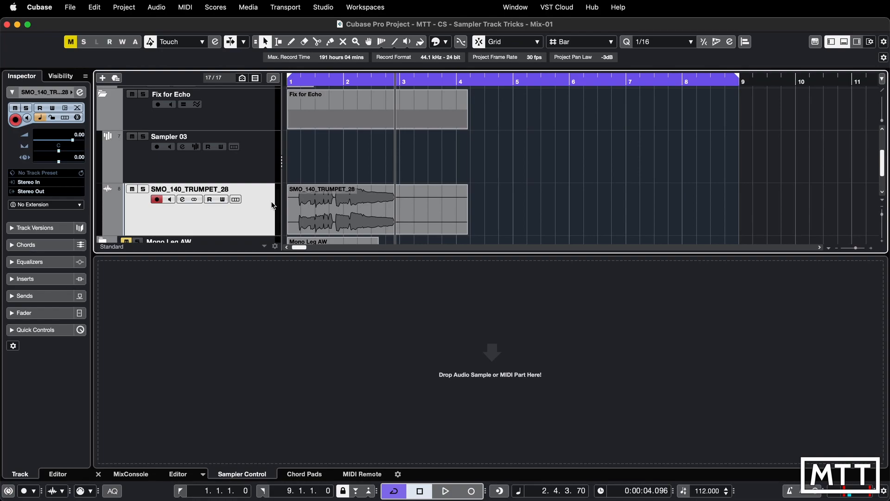
{"action": "left_click", "coordinate": [260, 158]}
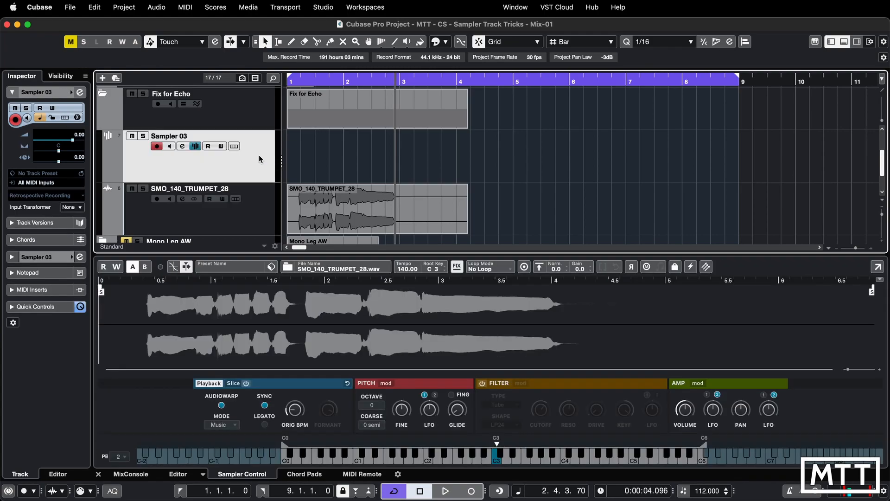
{"action": "left_click", "coordinate": [457, 268]}
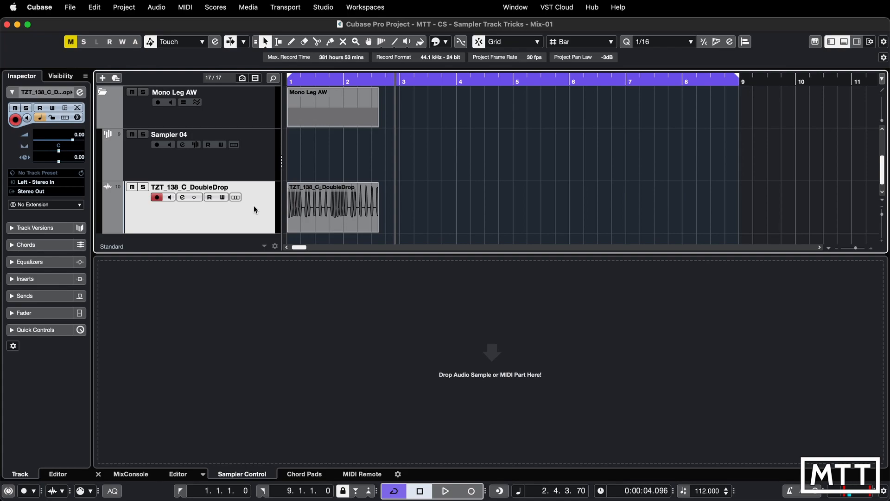
Play the TZT_138_C_DoubleDrop bass loop from the project start.
{"action": "key", "text": "Home"}
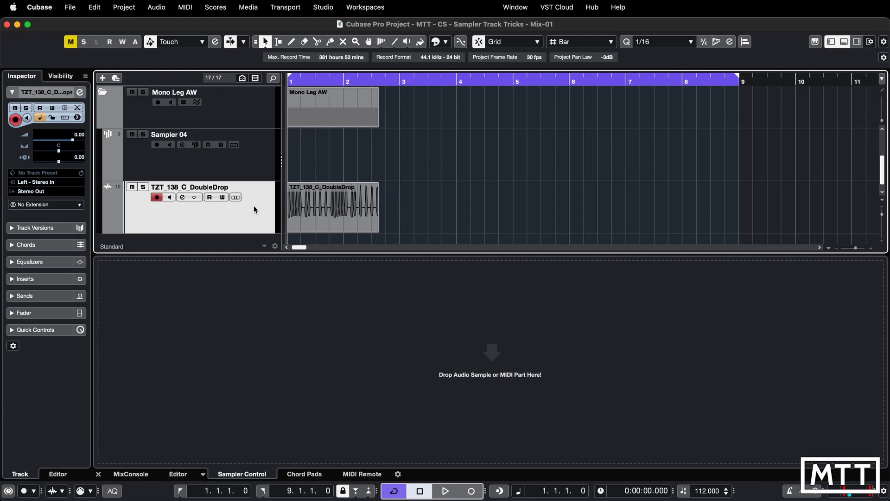
{"action": "key", "text": "space"}
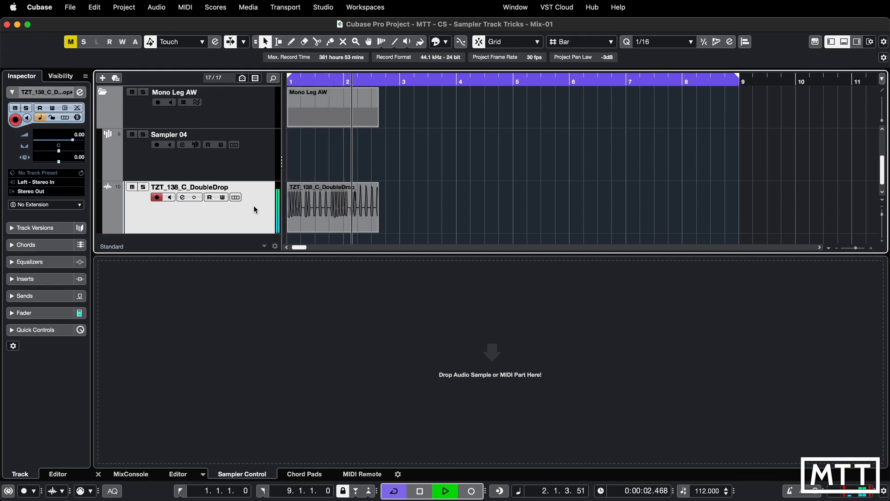
{"action": "key", "text": "space"}
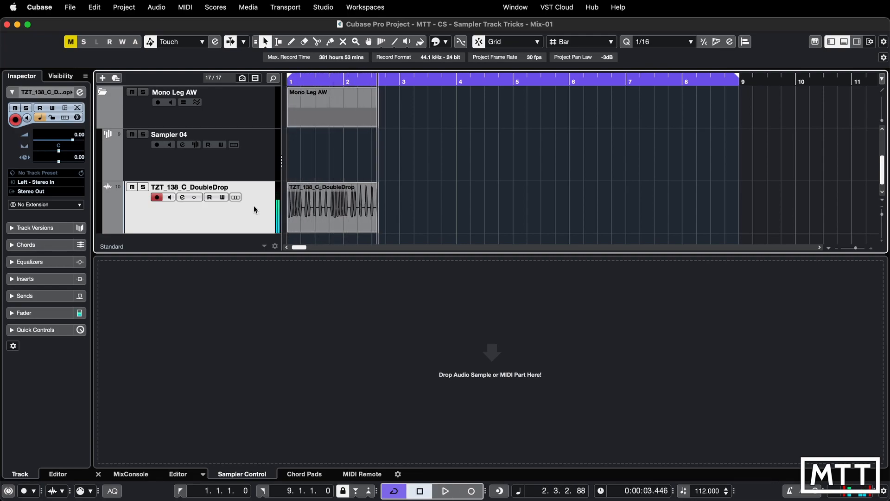
Select the Sampler 04 track, try its DoubleDrop sample with monophonic mode off, and re-enable monophonic mode with its legato option.
{"action": "left_click", "coordinate": [261, 163]}
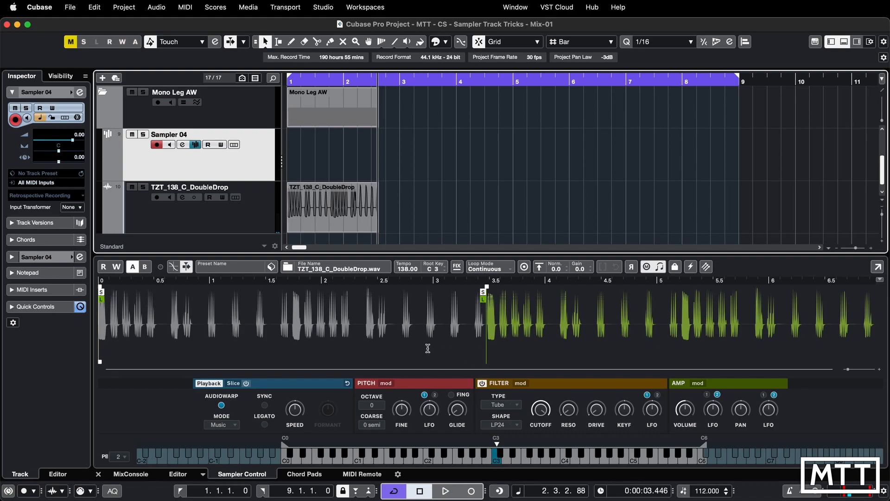
{"action": "left_click", "coordinate": [648, 267]}
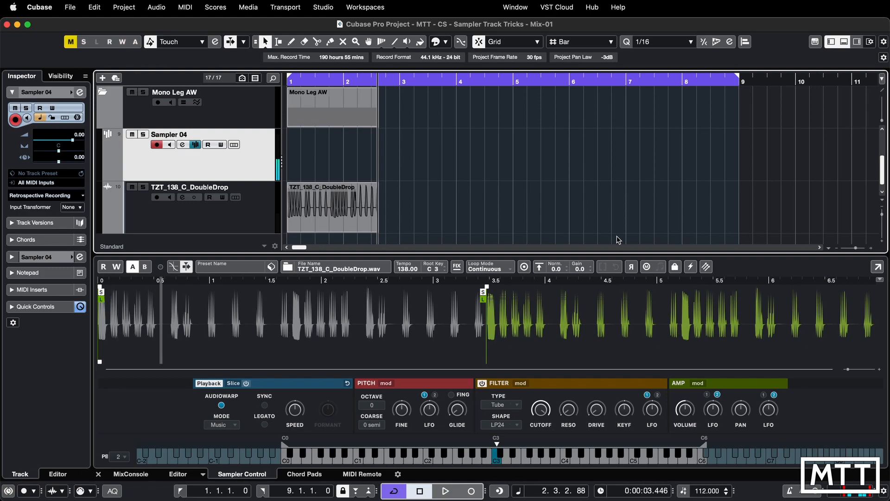
{"action": "left_click", "coordinate": [647, 271]}
{"action": "left_click", "coordinate": [659, 269]}
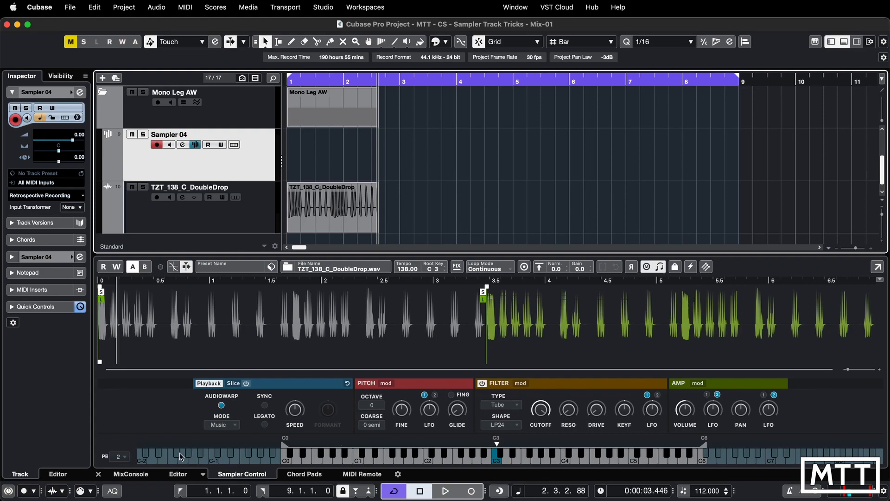
Set the pitch bend range of the Sampler 04 track to 12.
{"action": "left_click", "coordinate": [124, 457]}
{"action": "scroll", "coordinate": [126, 458], "scroll_direction": "down", "scroll_amount": 3}
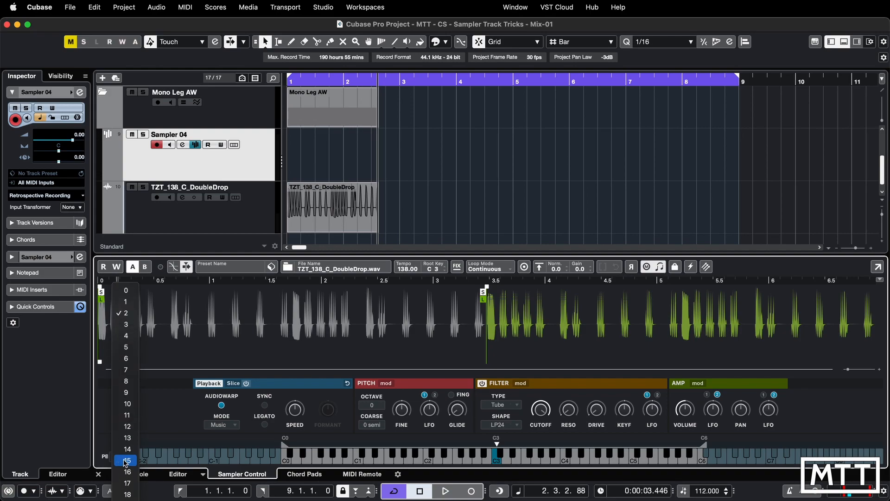
{"action": "left_click", "coordinate": [129, 429]}
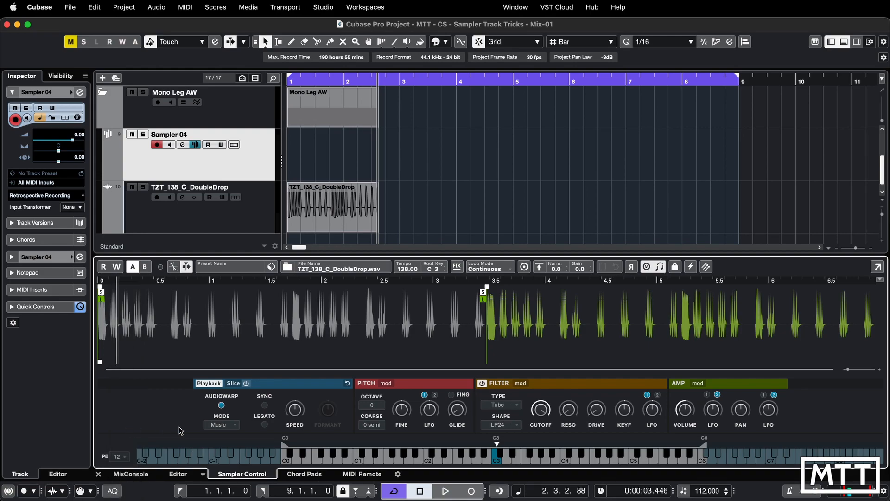